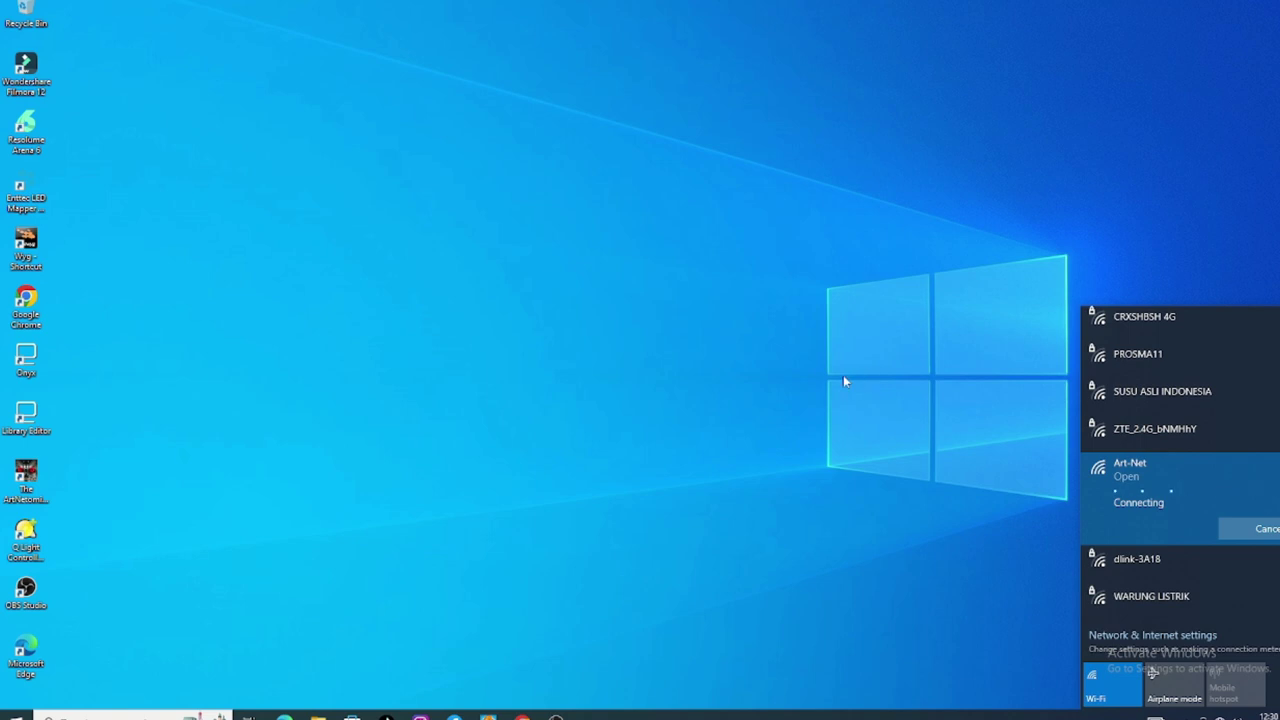
{"action": "left_click", "coordinate": [706, 308]}
{"action": "right_click", "coordinate": [706, 308]}
{"action": "left_click", "coordinate": [745, 346]}
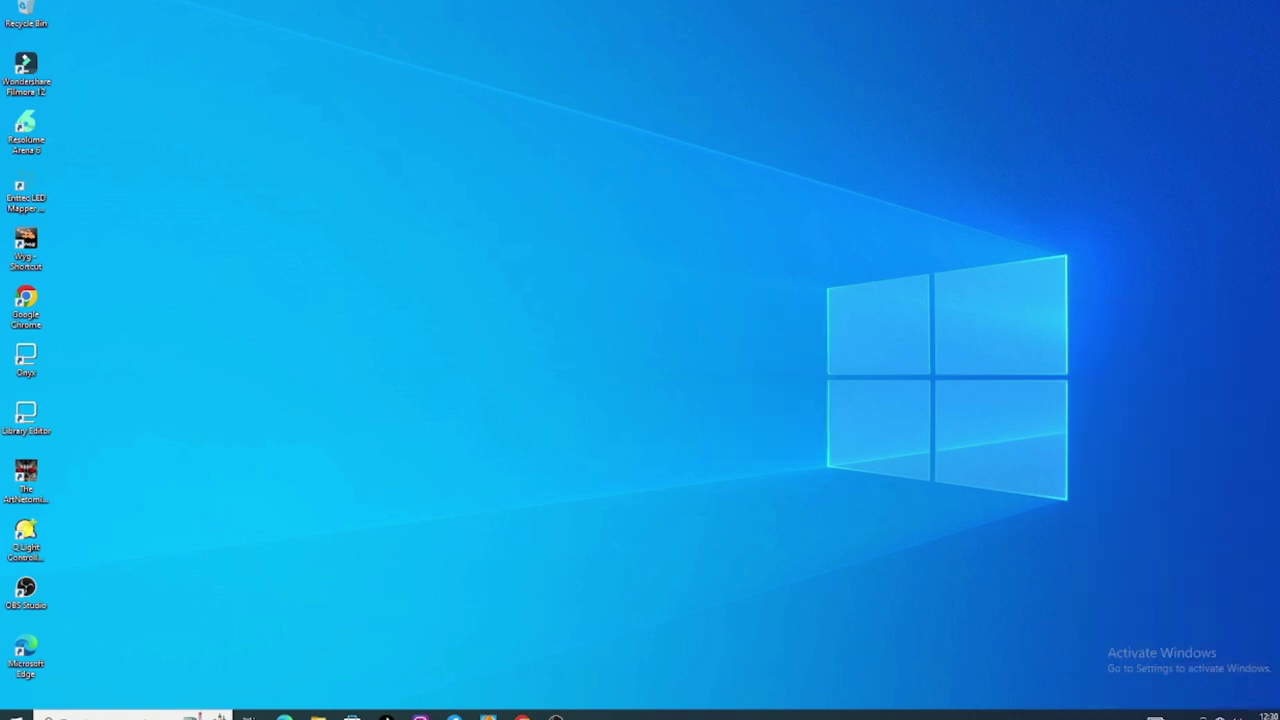
{"action": "left_click", "coordinate": [1219, 716]}
{"action": "left_click", "coordinate": [1219, 716]}
- Open Q Light Controller Plus full screen and enable ArtNet output on device 10.110.115.11 for Universe 1
{"action": "left_click", "coordinate": [25, 533]}
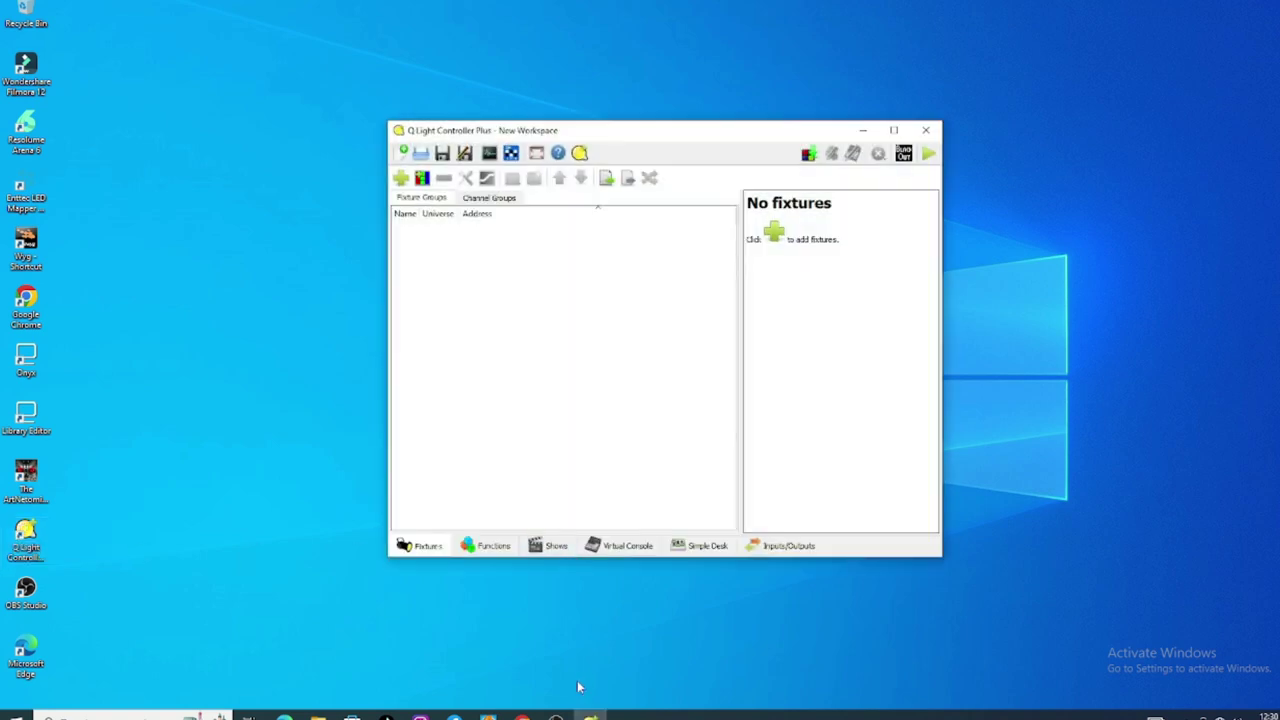
{"action": "left_click", "coordinate": [707, 547]}
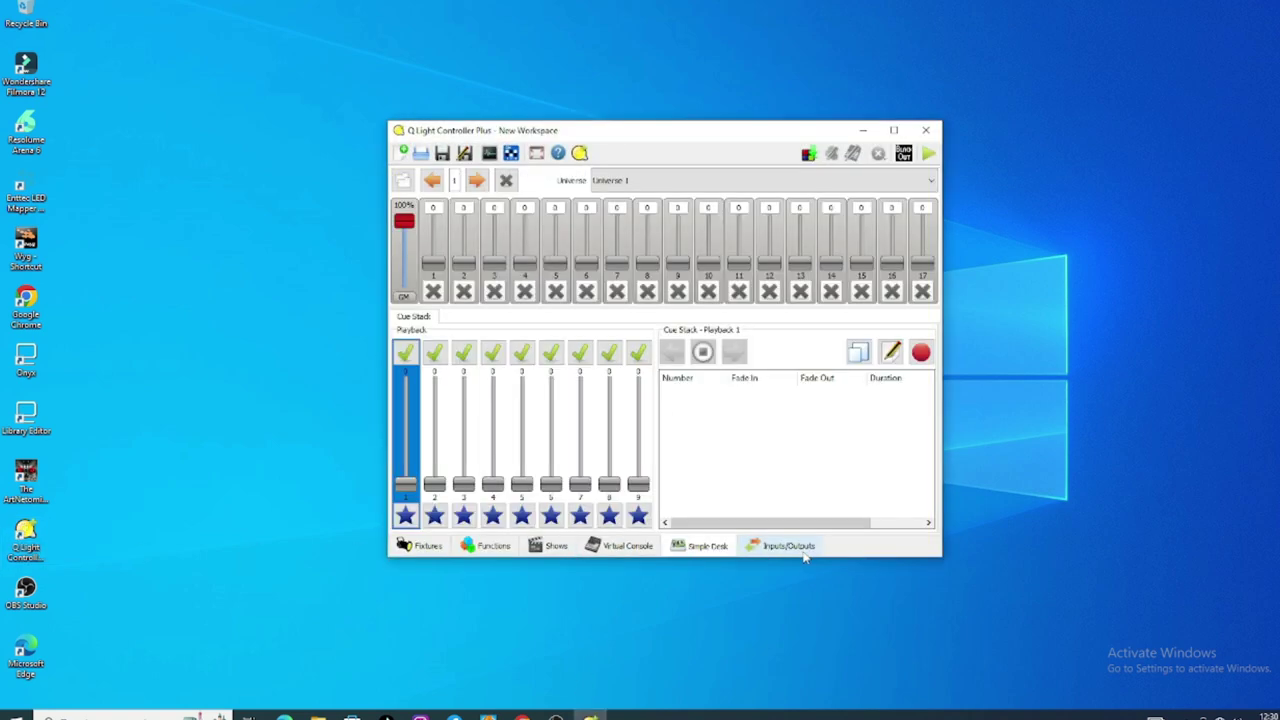
{"action": "left_click", "coordinate": [789, 546]}
{"action": "left_click", "coordinate": [893, 130]}
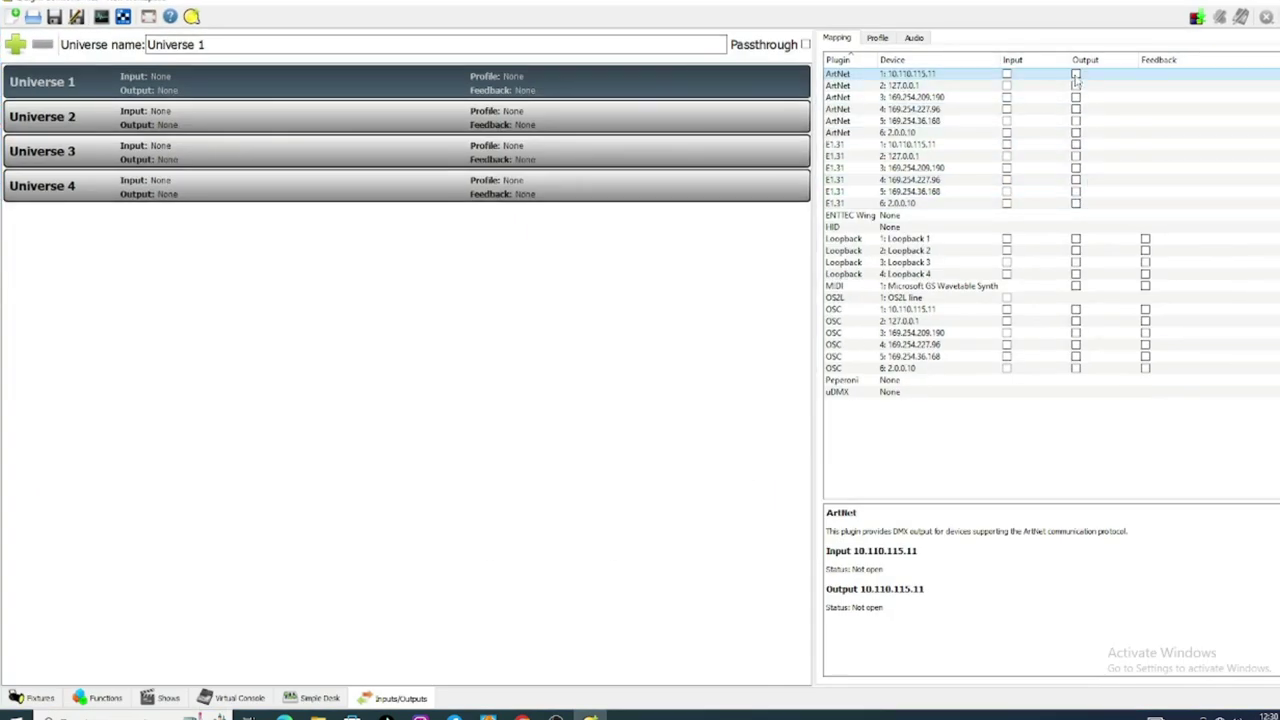
{"action": "left_click", "coordinate": [1076, 75]}
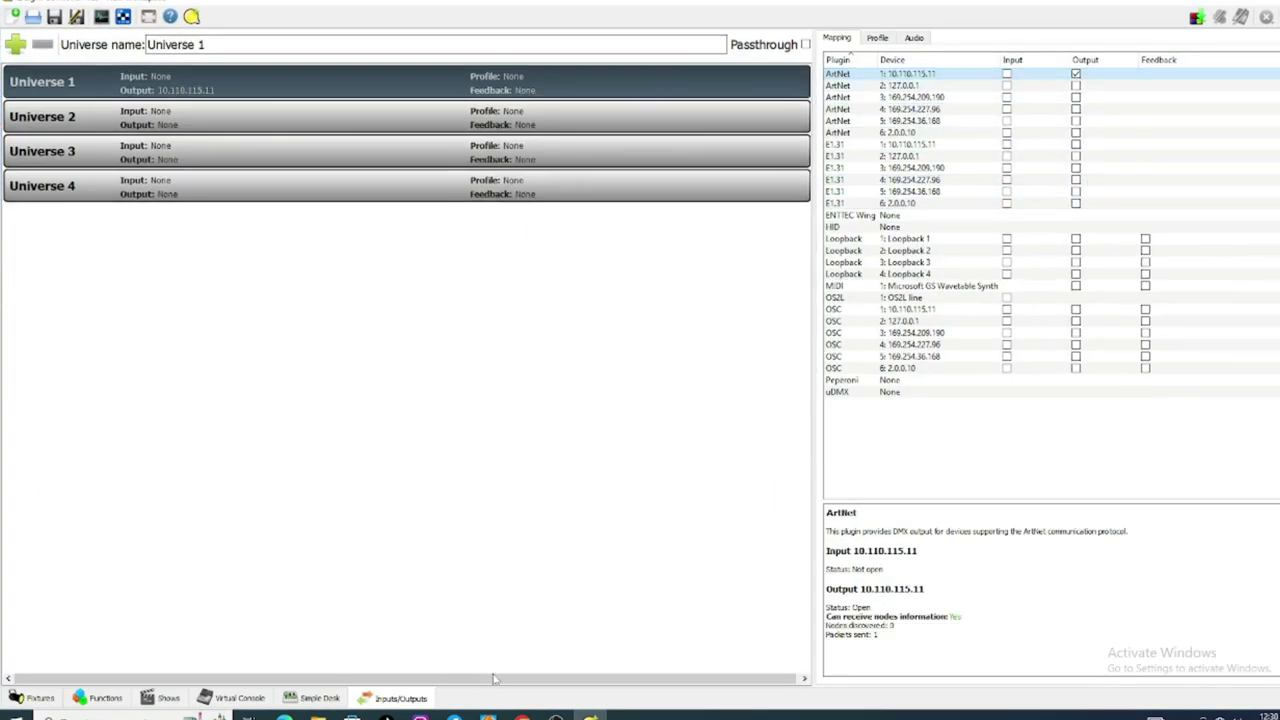
- Test the output on the Simple Desk by raising channel 10 to 171 and channel 12 to 139, and reset the universe
{"action": "left_click", "coordinate": [321, 698]}
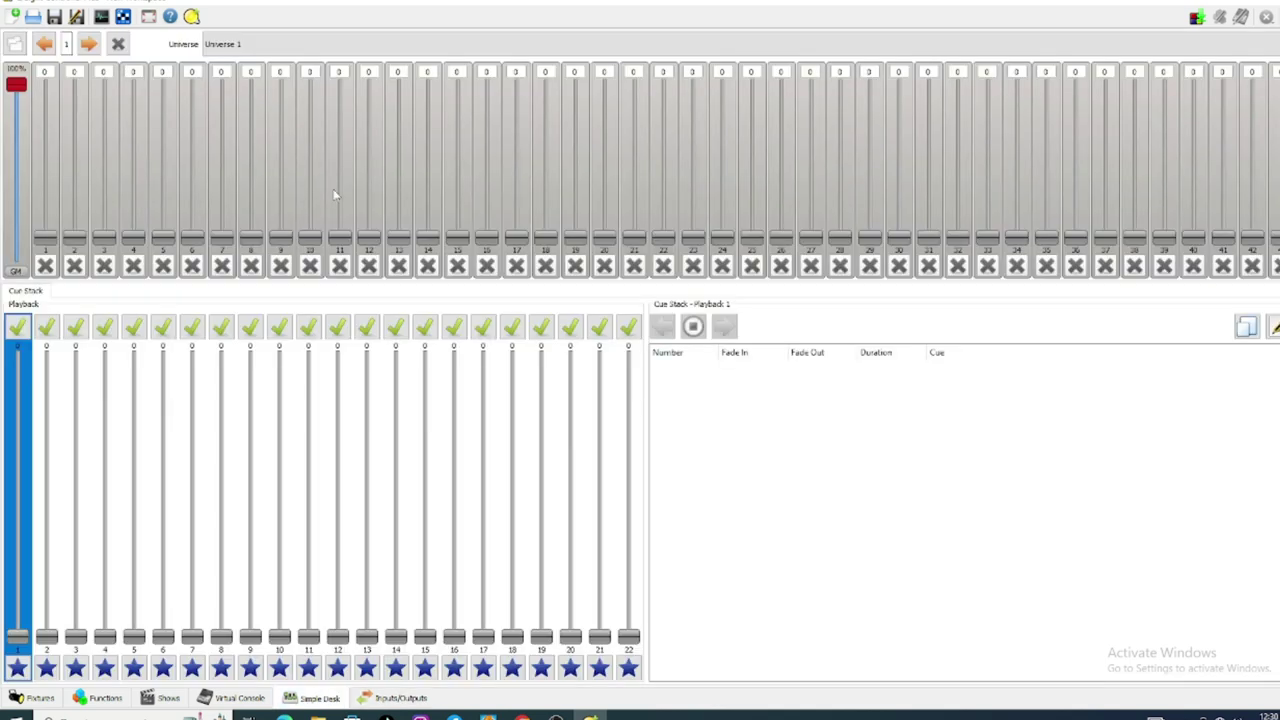
{"action": "left_click_drag", "start_coordinate": [309, 238], "coordinate": [322, 136]}
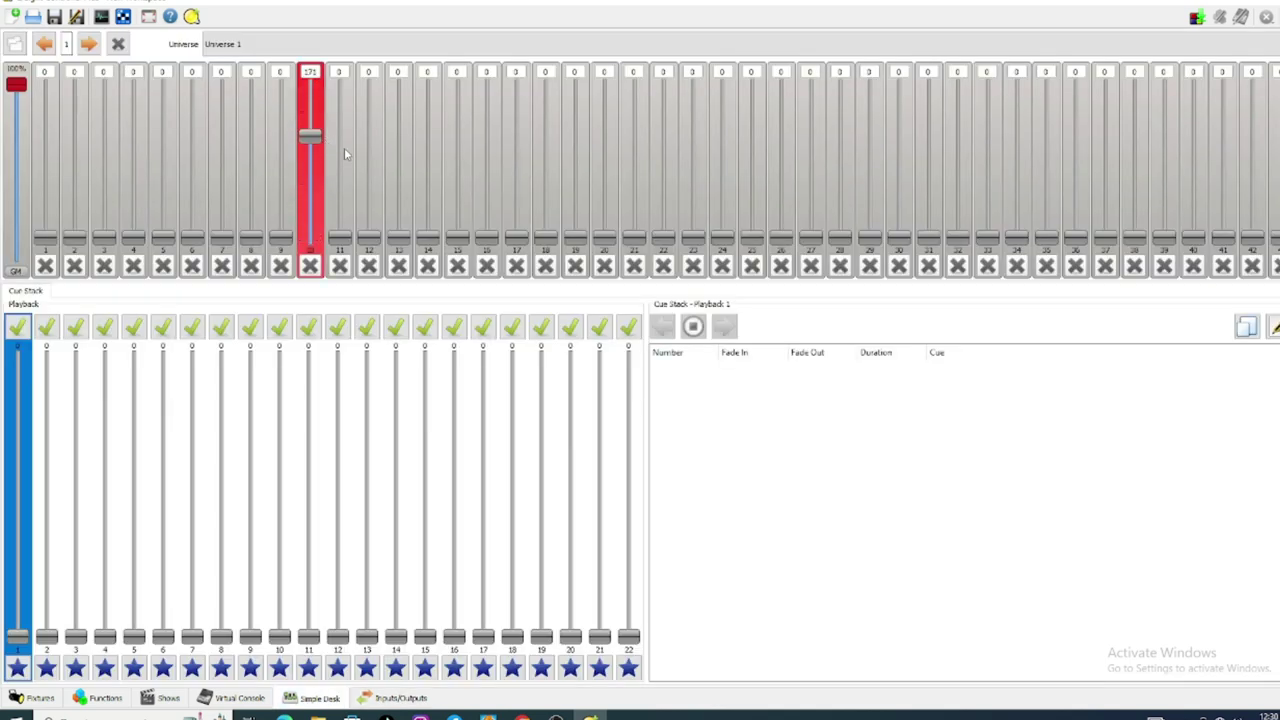
{"action": "left_click_drag", "start_coordinate": [370, 238], "coordinate": [374, 155]}
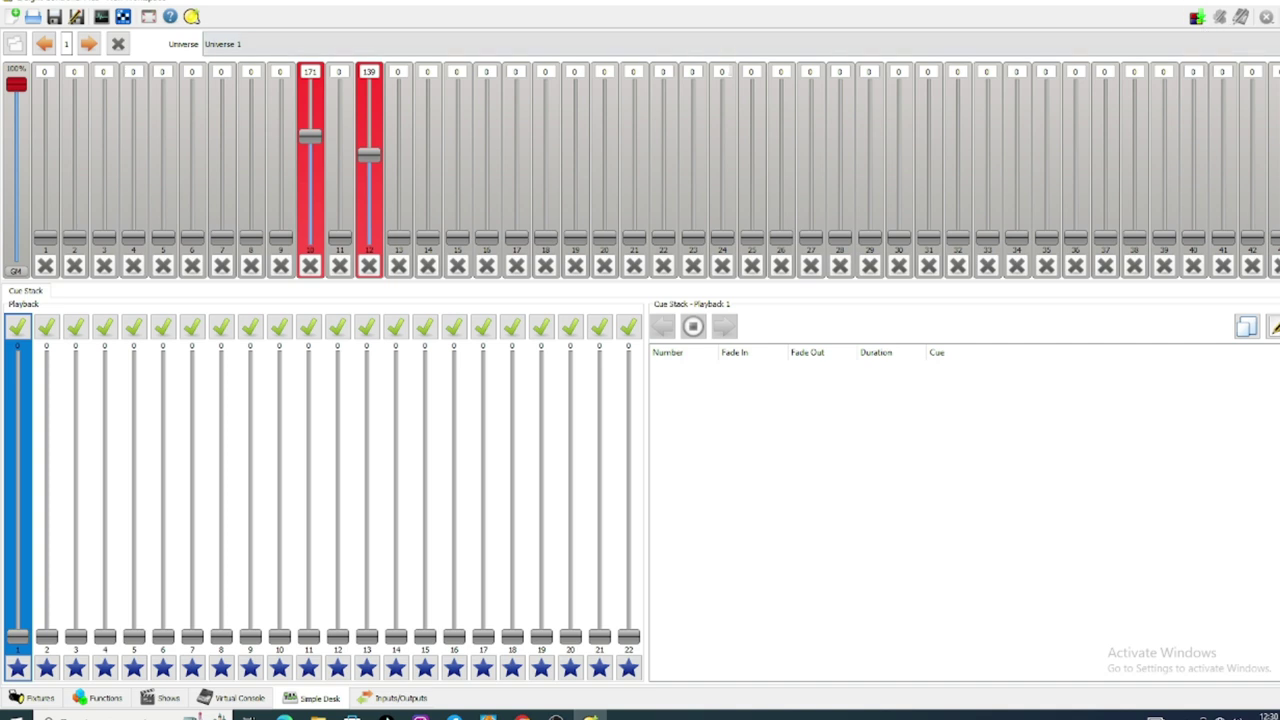
{"action": "left_click", "coordinate": [118, 44]}
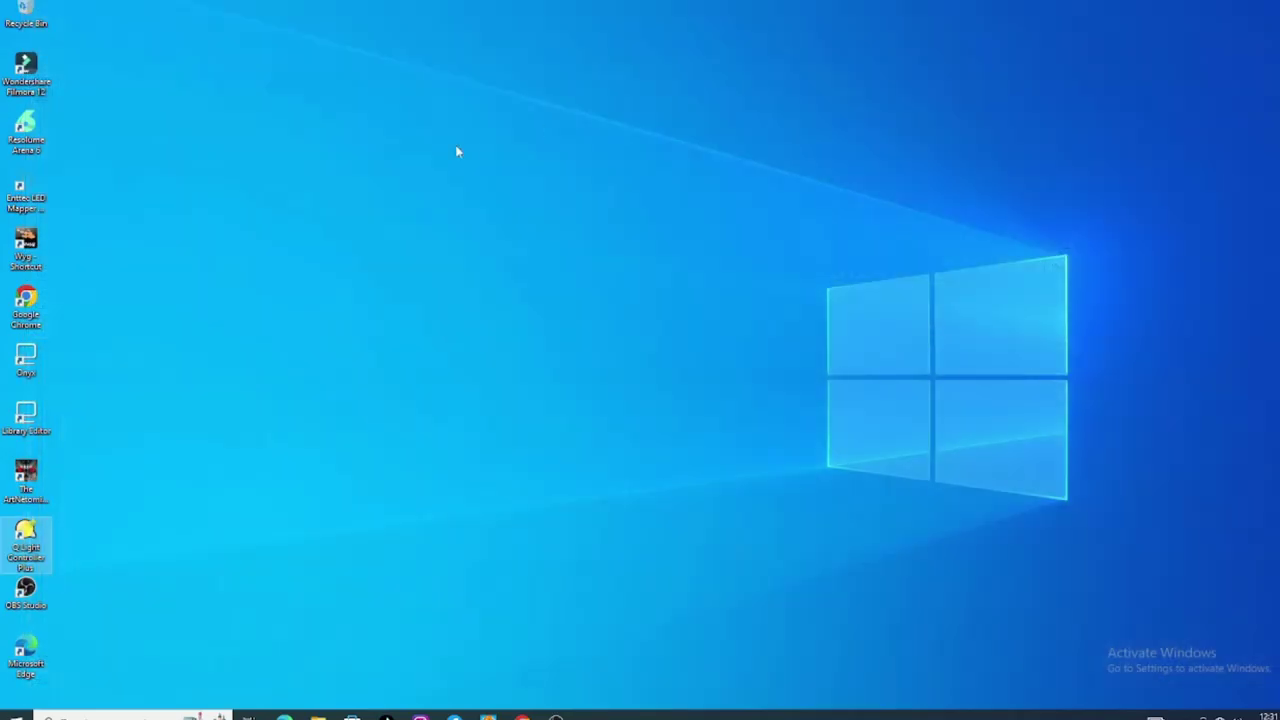
{"action": "right_click", "coordinate": [456, 151]}
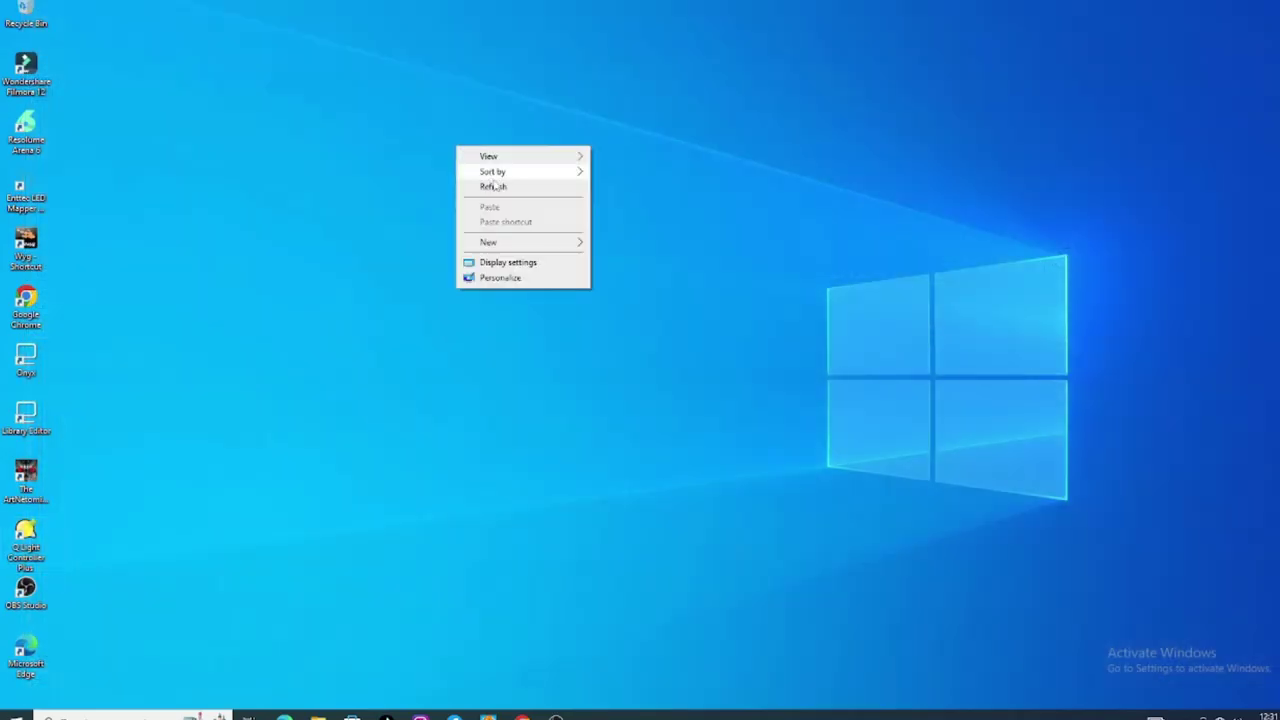
{"action": "left_click", "coordinate": [494, 186]}
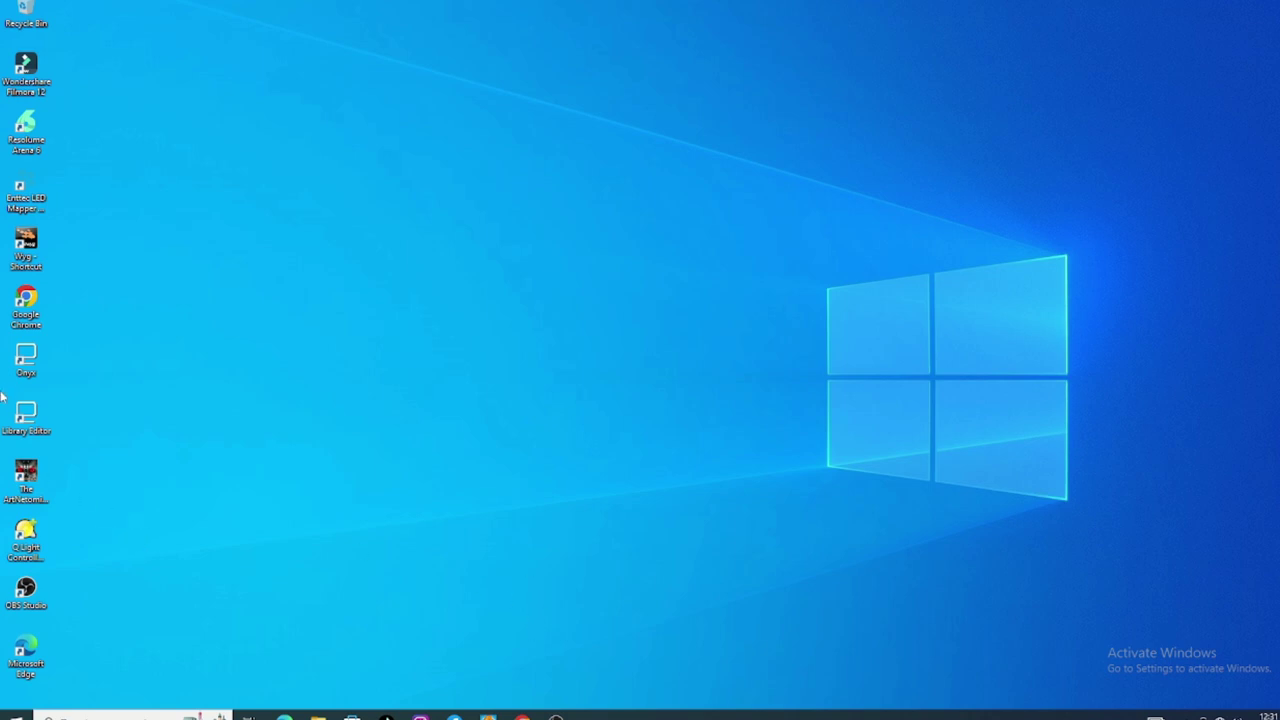
- Open Onyx and create a new show named "Test"
{"action": "double_click", "coordinate": [25, 360]}
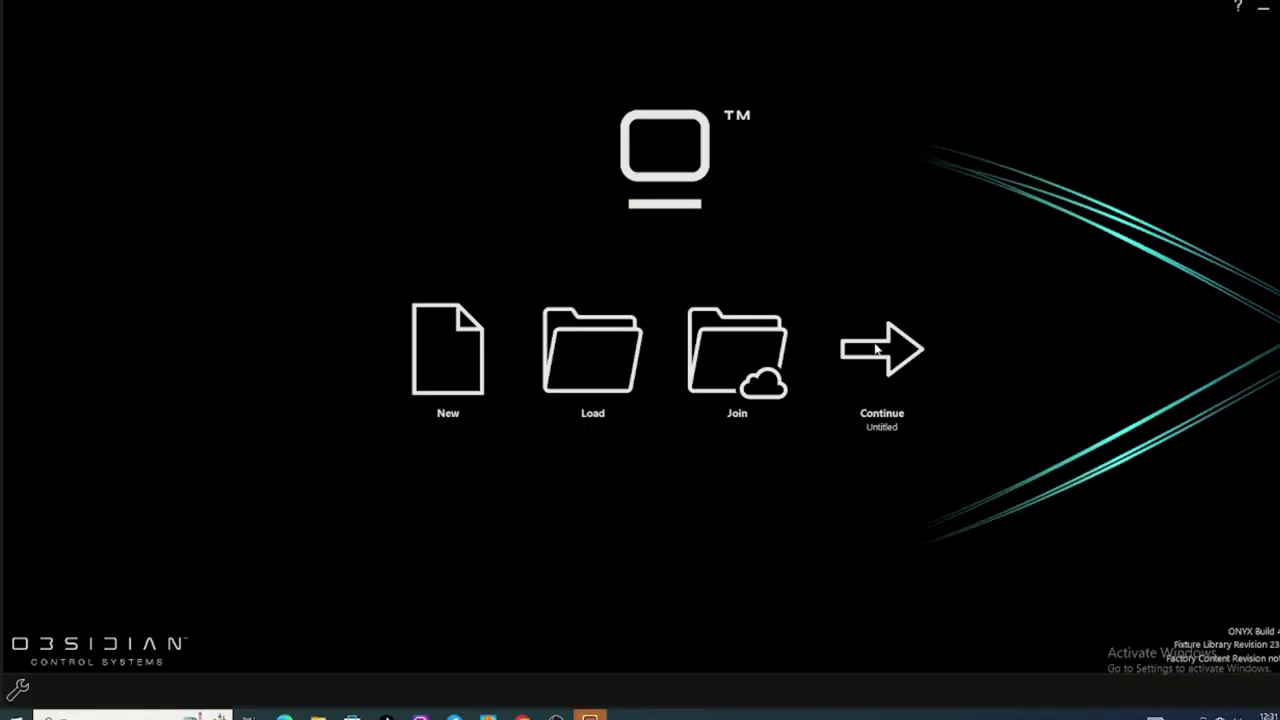
{"action": "left_click", "coordinate": [447, 366]}
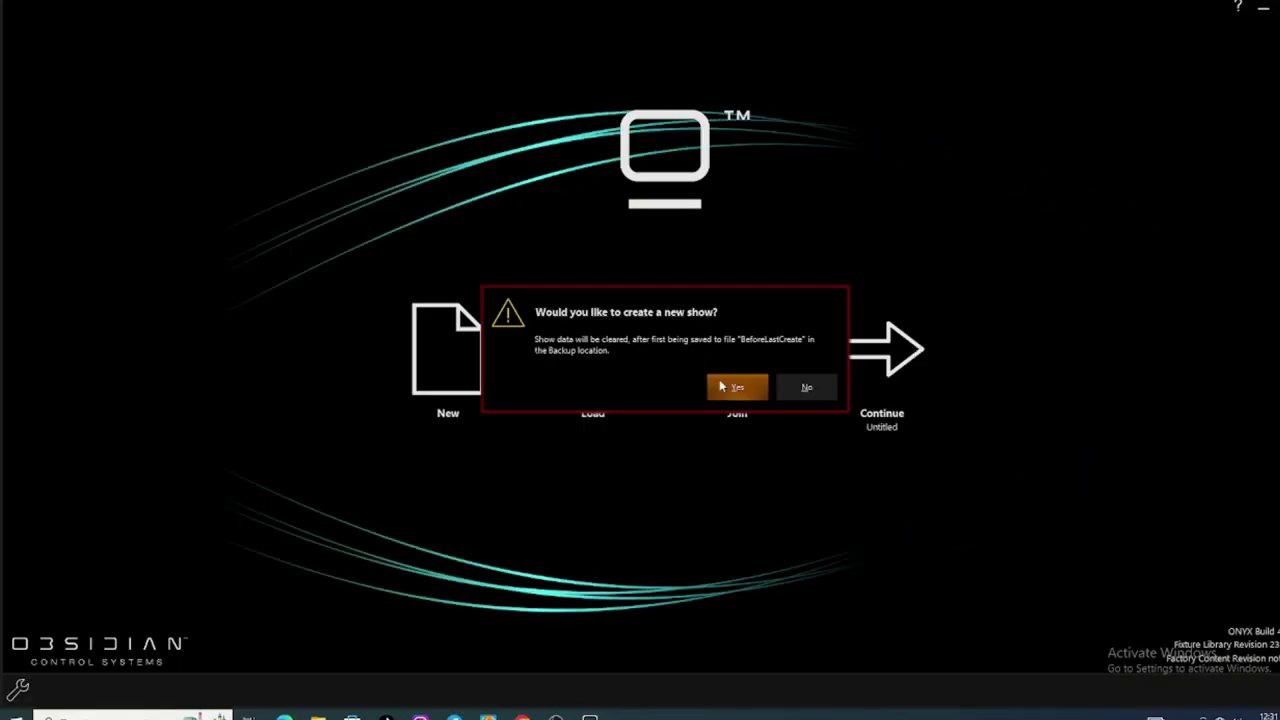
{"action": "left_click", "coordinate": [715, 385]}
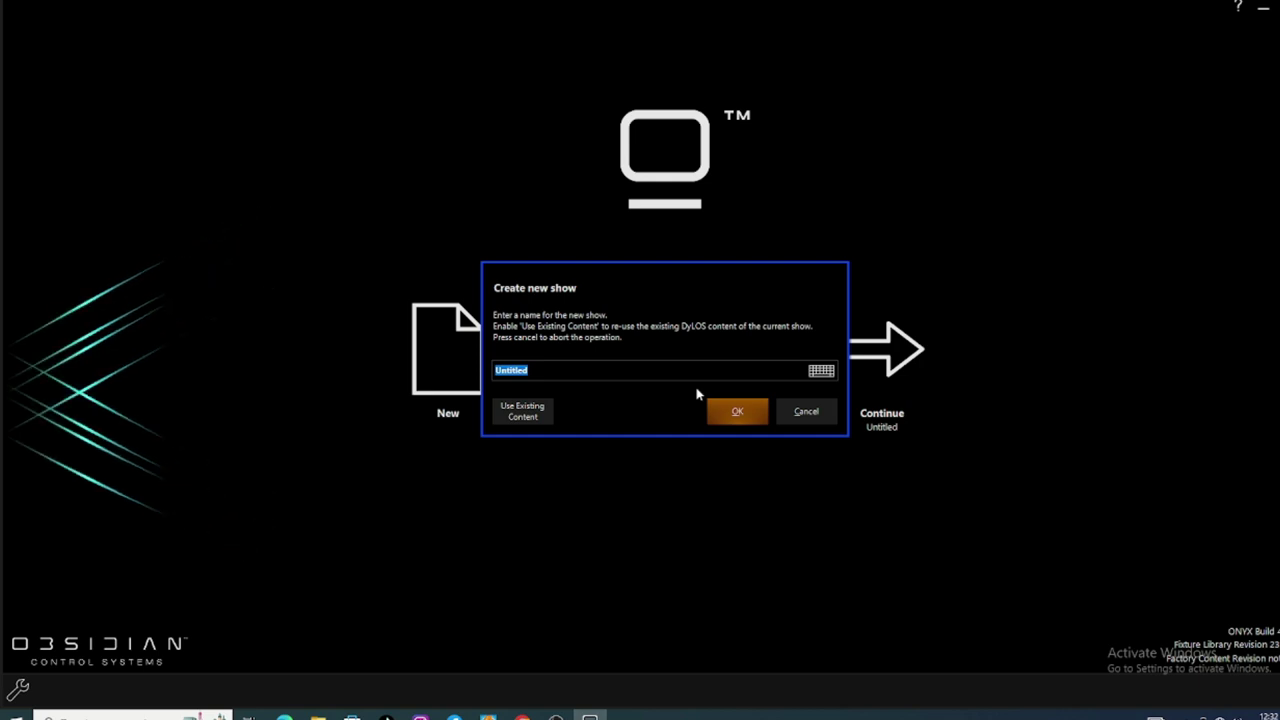
{"action": "type", "text": "Test"}
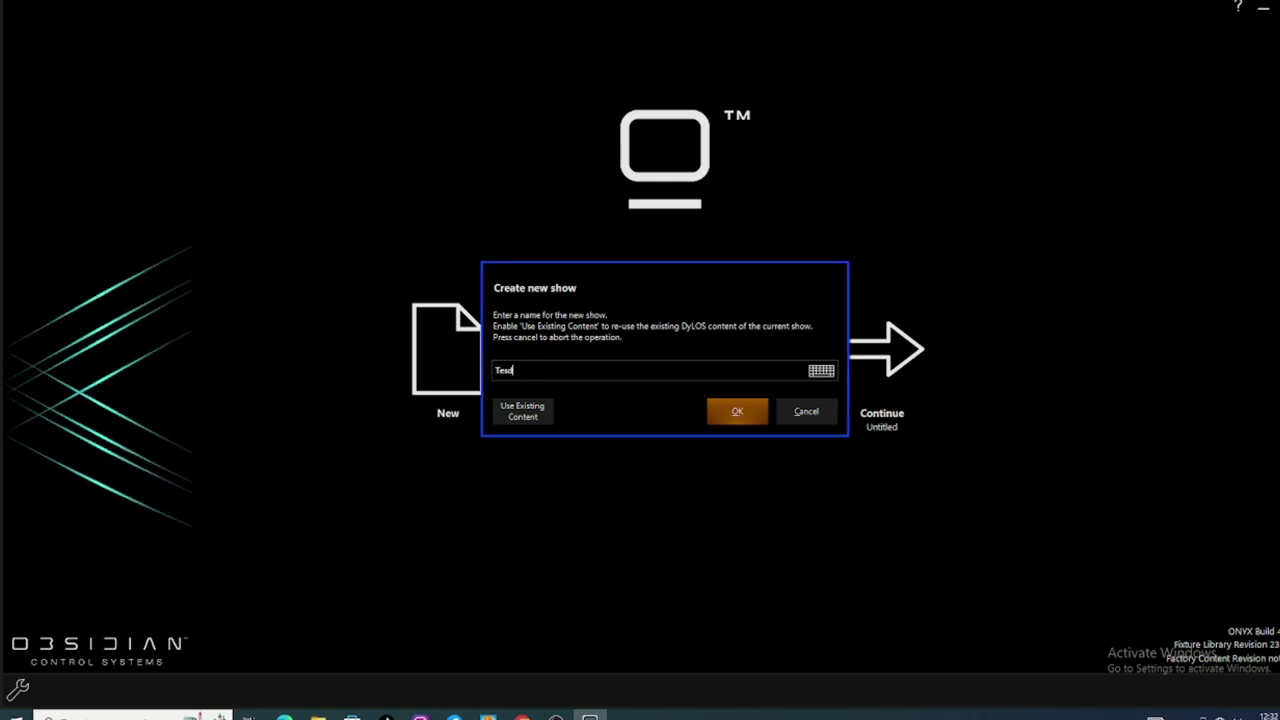
{"action": "left_click", "coordinate": [740, 414]}
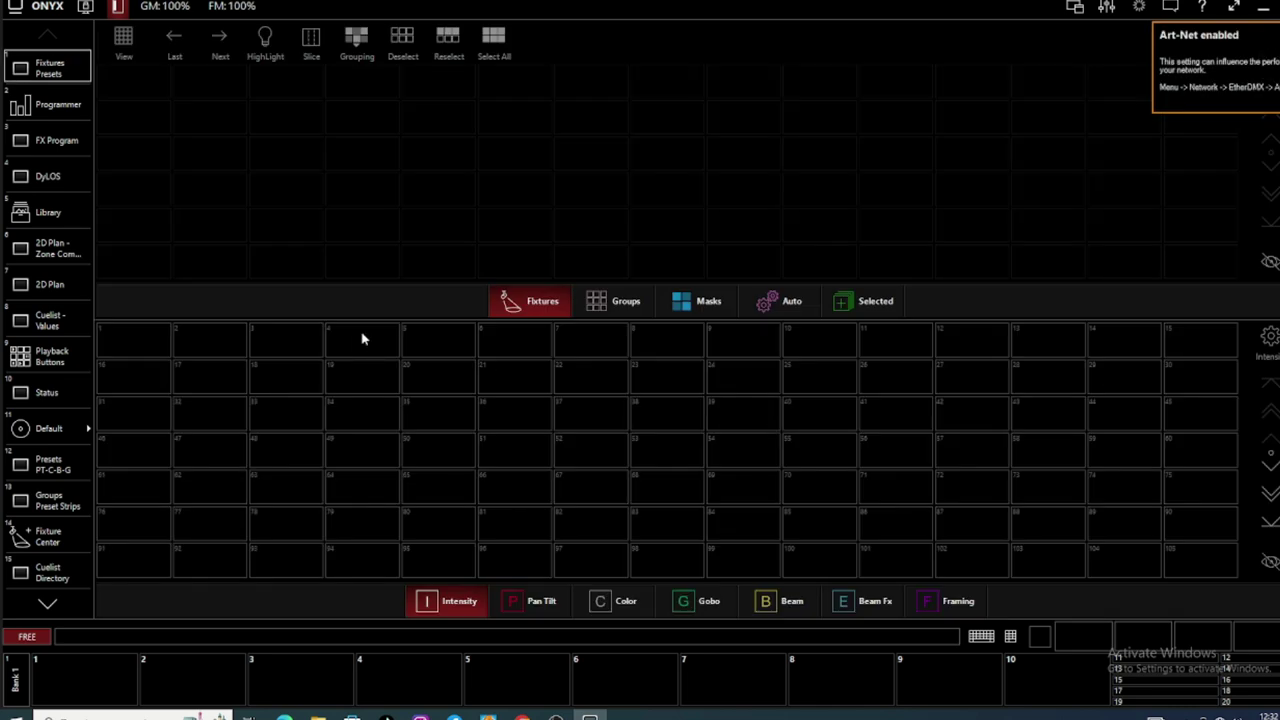
- Enable sACN on the Wi-Fi 2 interface in the console's network settings
{"action": "left_click", "coordinate": [38, 8]}
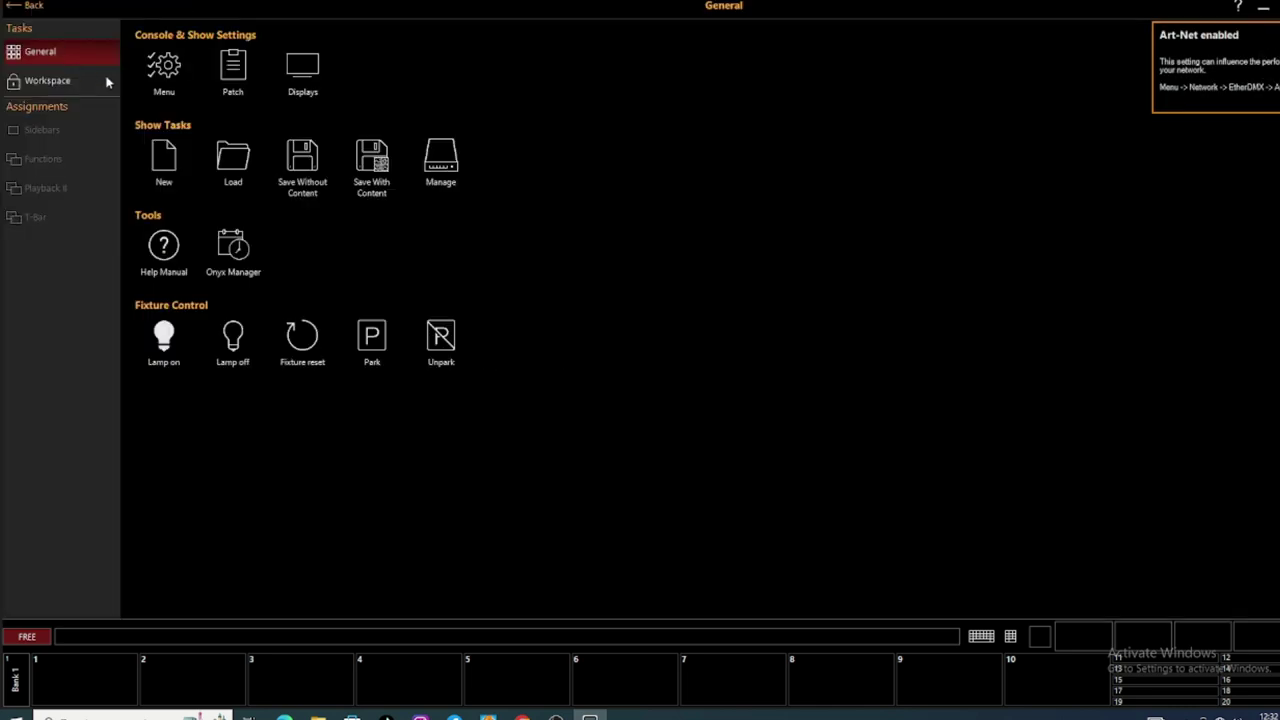
{"action": "left_click", "coordinate": [166, 68]}
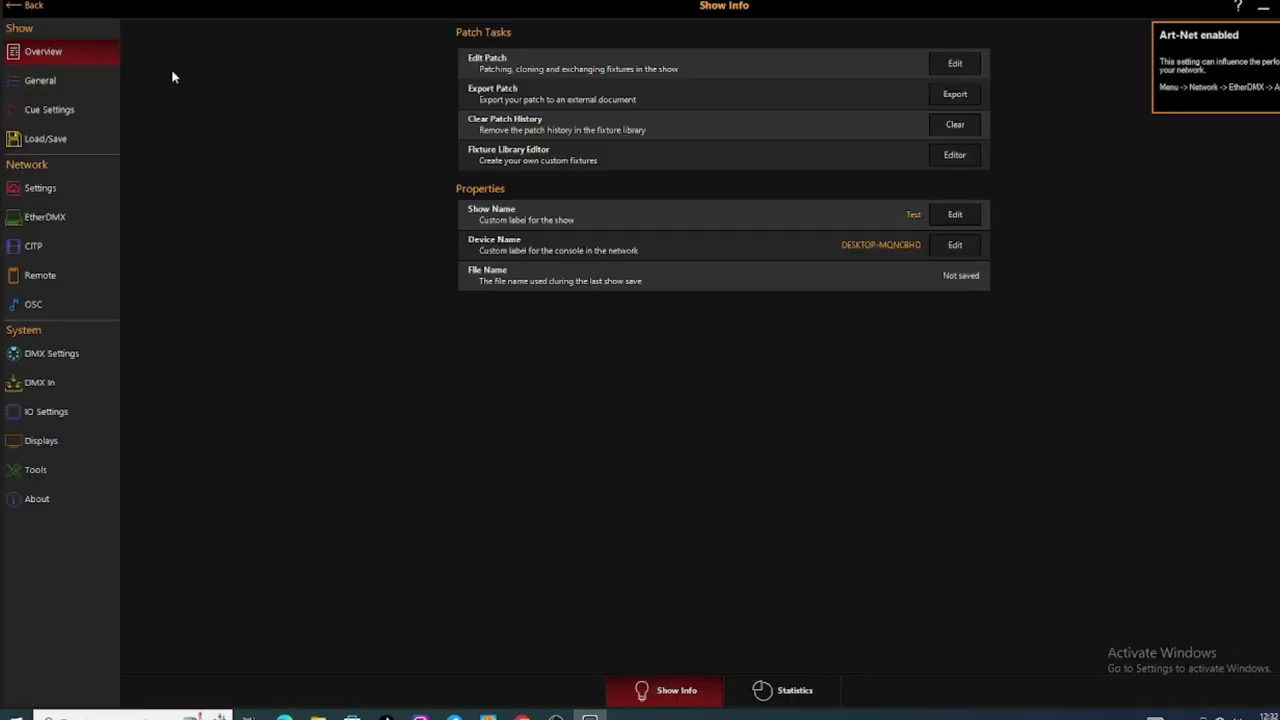
{"action": "left_click", "coordinate": [40, 190]}
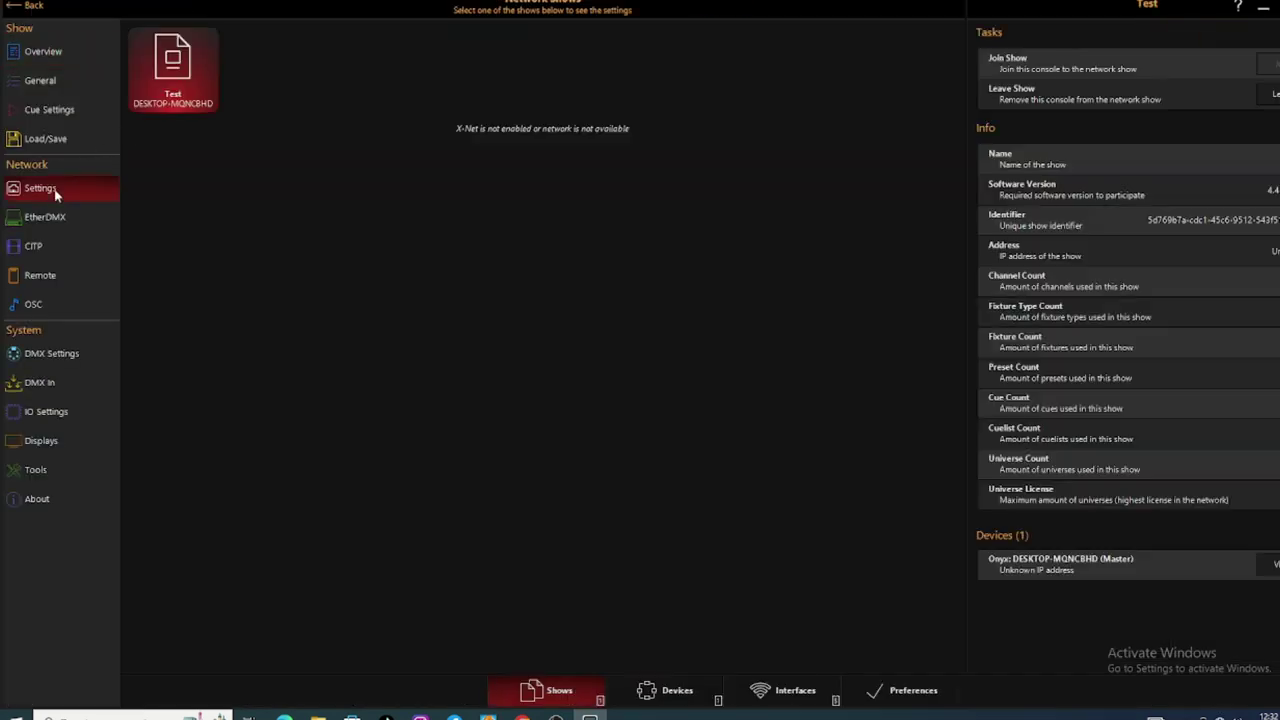
{"action": "left_click", "coordinate": [693, 691]}
{"action": "left_click", "coordinate": [773, 698]}
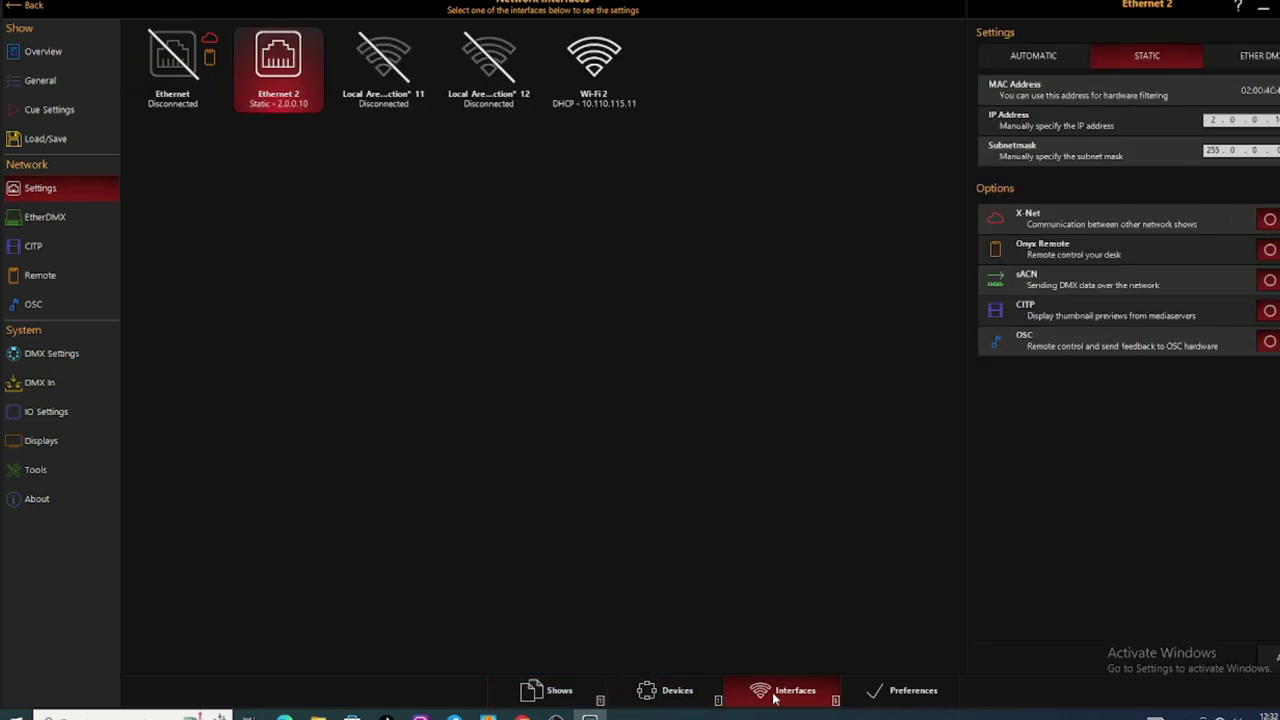
{"action": "left_click", "coordinate": [600, 76]}
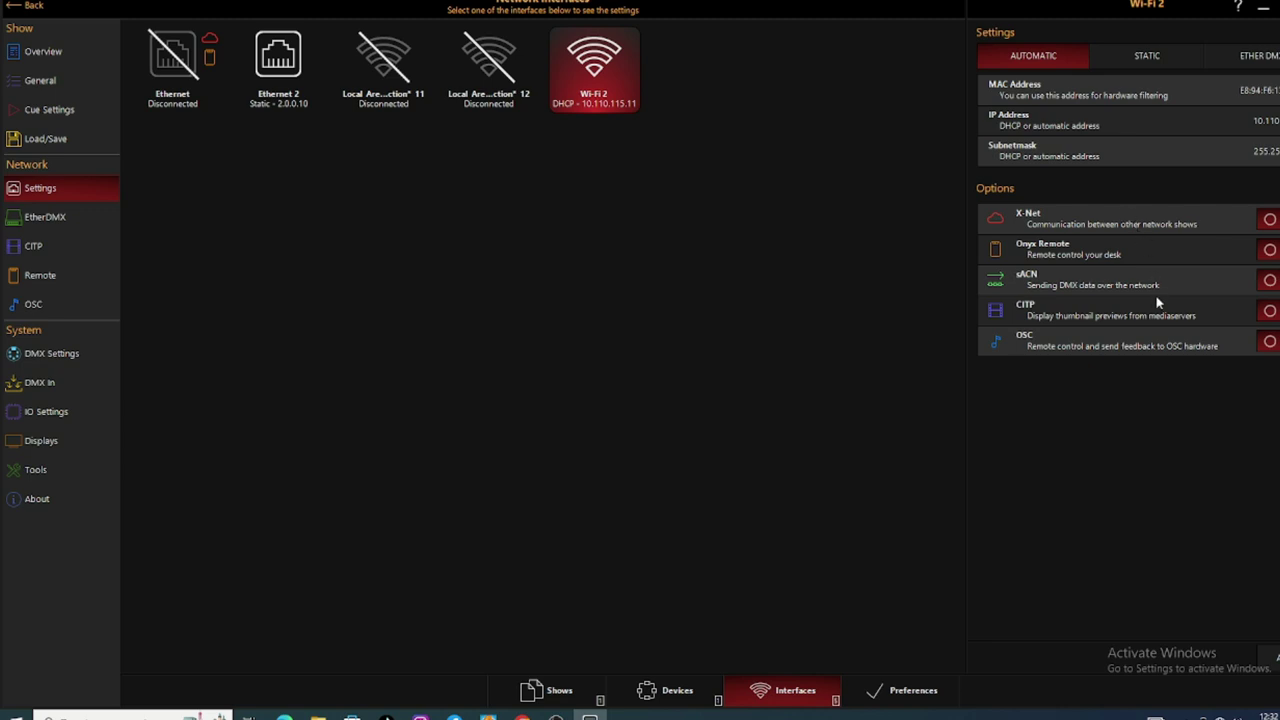
{"action": "left_click", "coordinate": [1268, 280]}
- Try the Static and Ether DMX address modes for Wi-Fi 2 and return it to Automatic
{"action": "left_click", "coordinate": [1168, 63]}
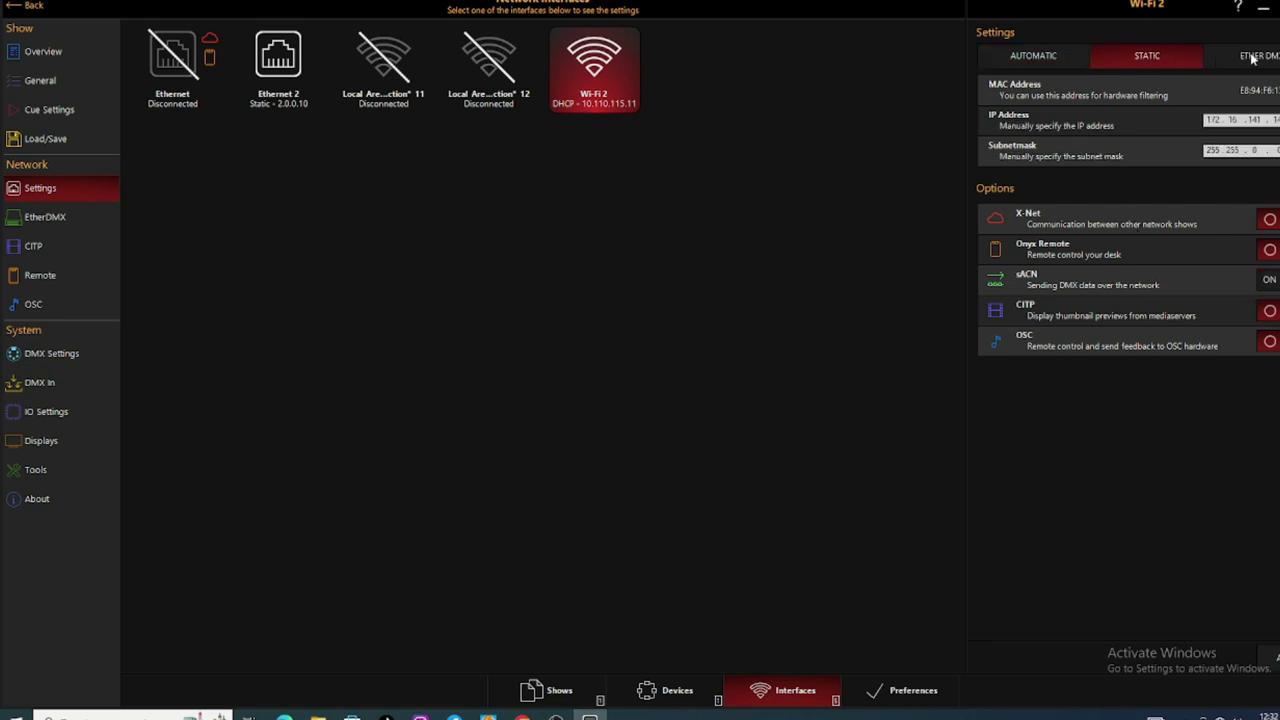
{"action": "left_click", "coordinate": [1251, 58]}
{"action": "left_click", "coordinate": [1177, 56]}
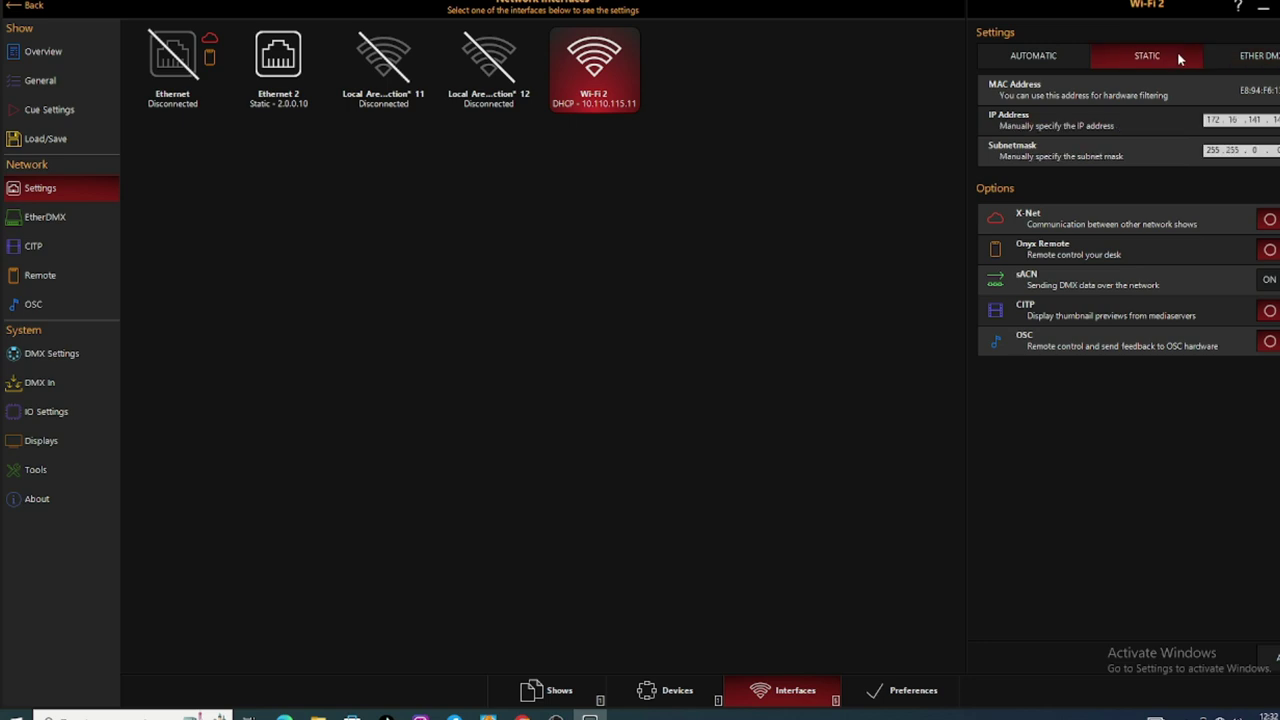
{"action": "left_click", "coordinate": [1057, 56]}
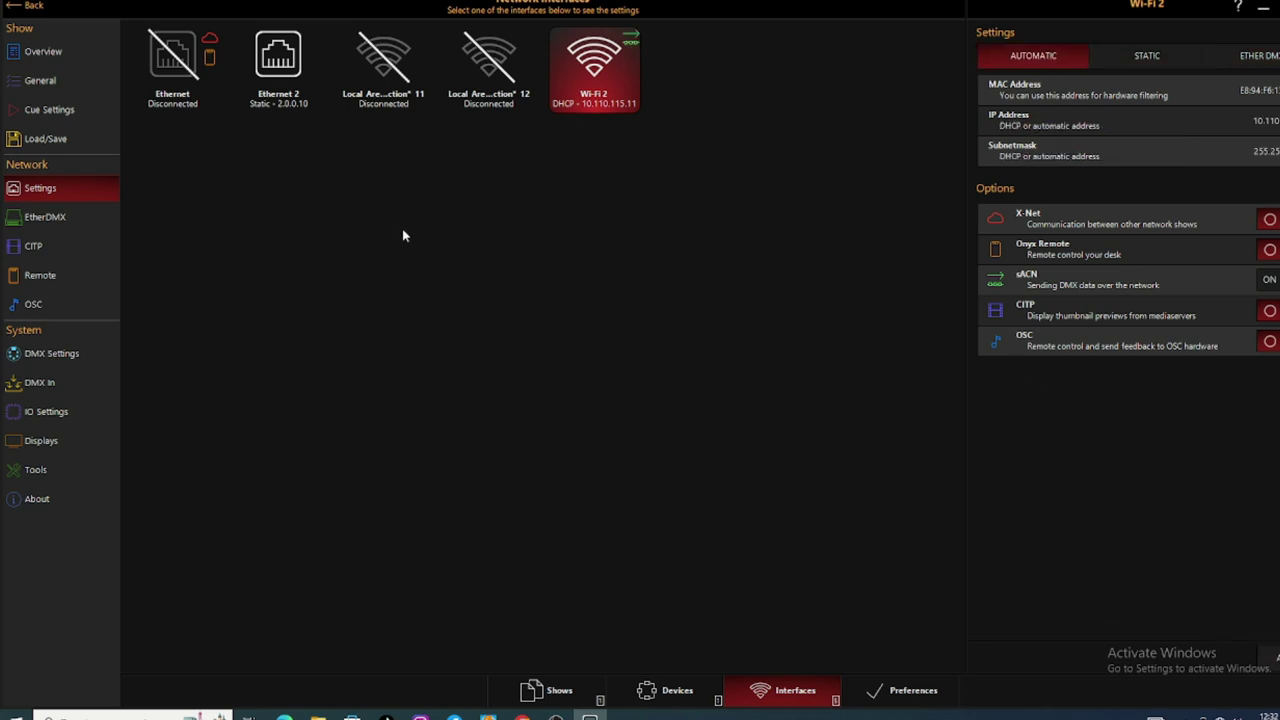
- Review the Art-Net settings under EtherDMX and turn on sACN for the console
{"action": "left_click", "coordinate": [66, 225]}
{"action": "left_click", "coordinate": [750, 698]}
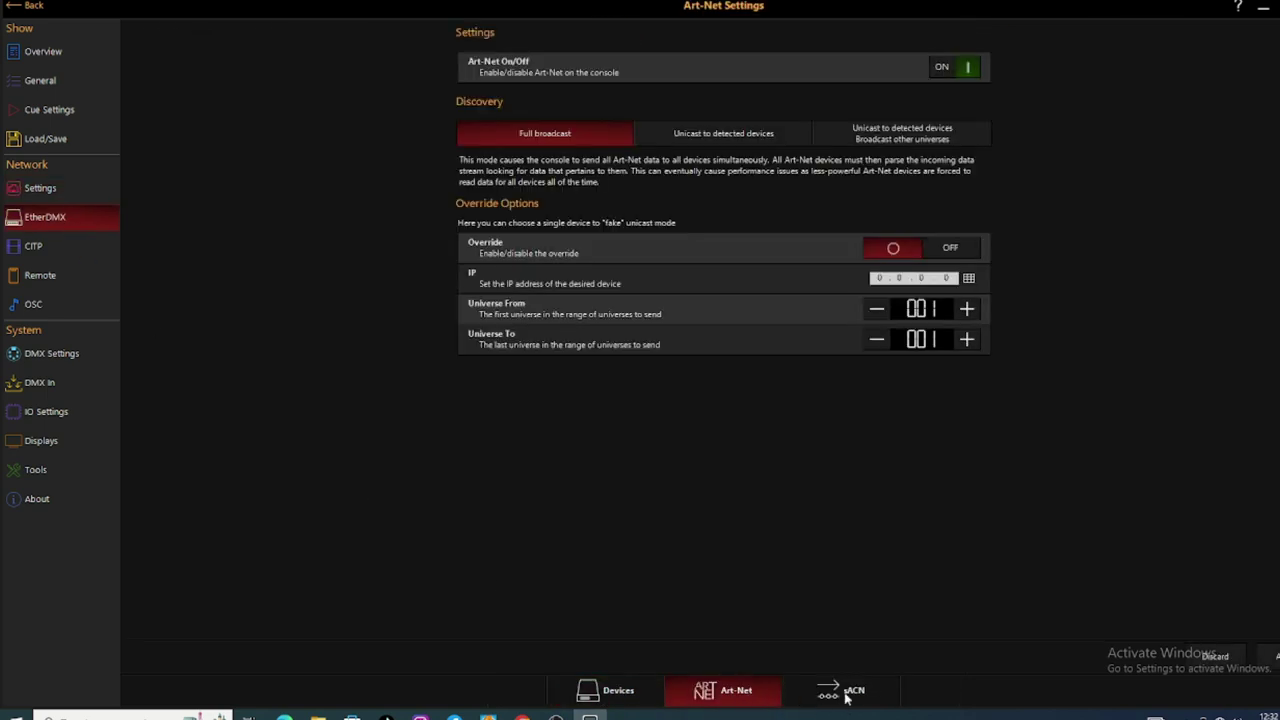
{"action": "left_click", "coordinate": [849, 694]}
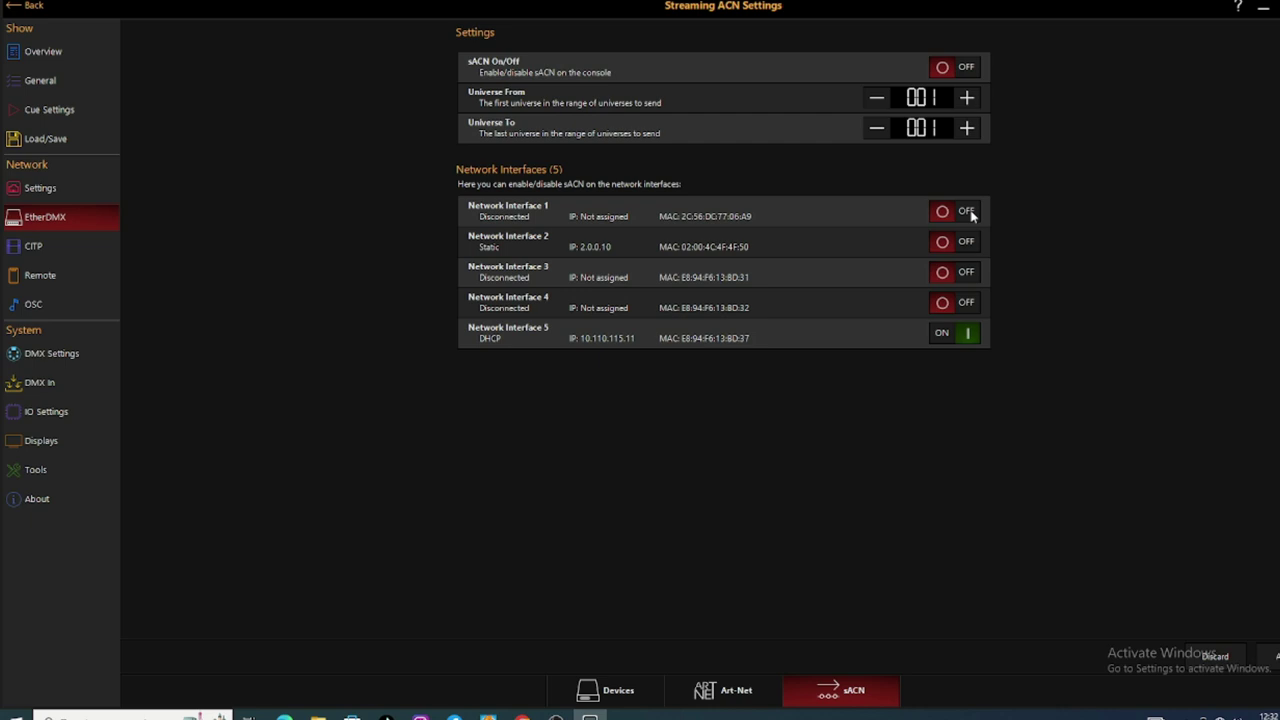
{"action": "left_click", "coordinate": [958, 67]}
- Enable CITP and Onyx Remote on Network Interface 5, the DHCP connection
{"action": "left_click", "coordinate": [51, 246]}
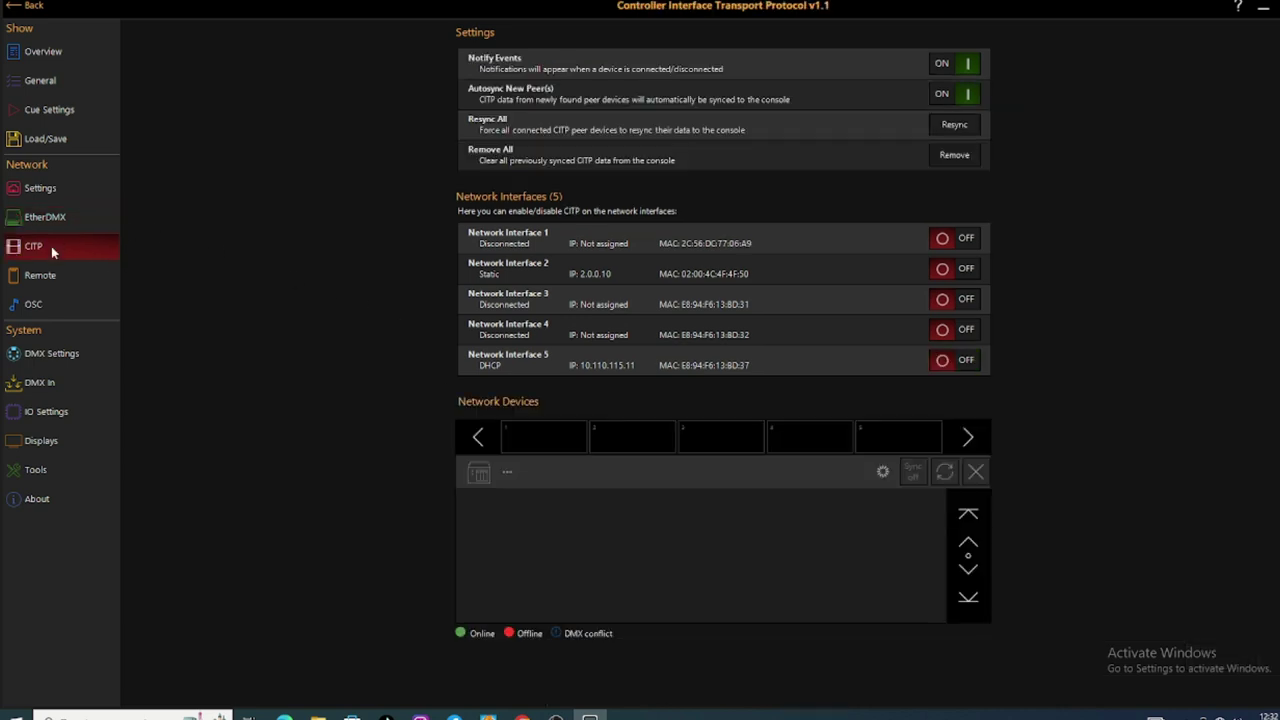
{"action": "left_click", "coordinate": [963, 362]}
{"action": "left_click", "coordinate": [39, 279]}
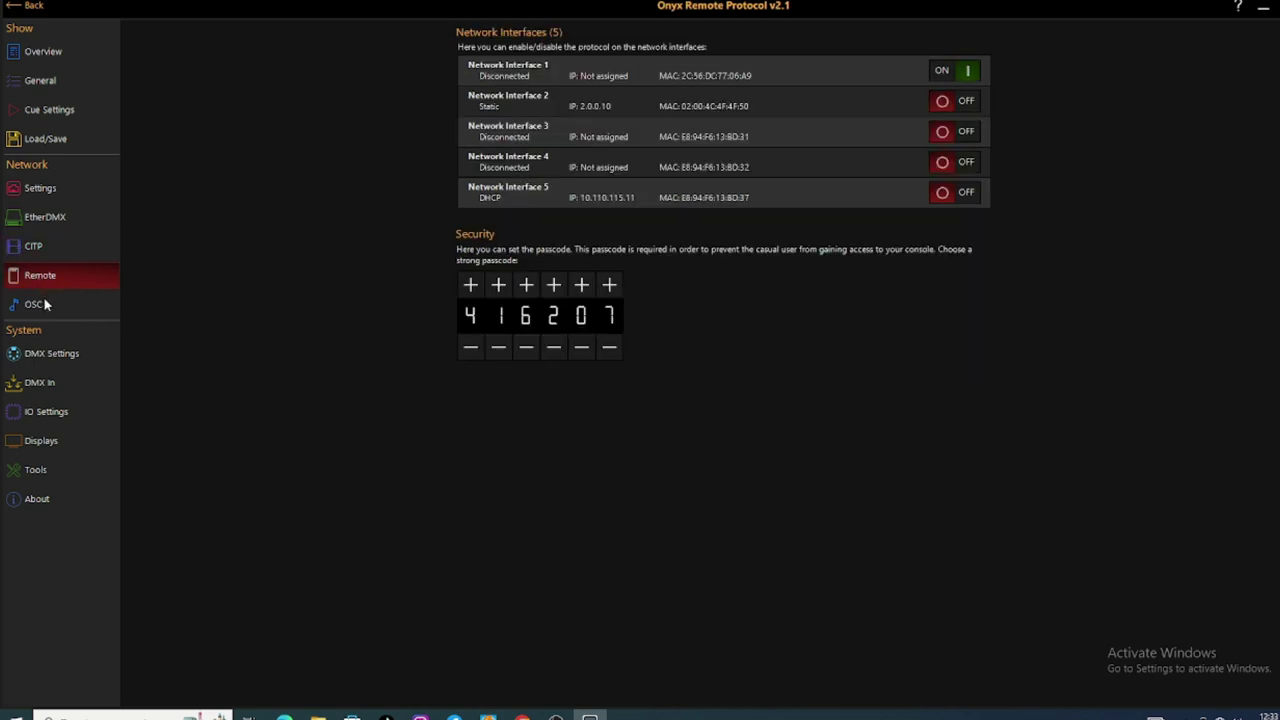
{"action": "left_click", "coordinate": [960, 196]}
- Enable OSC on Network Interface 5, view the OSC devices and leave the console settings
{"action": "left_click", "coordinate": [74, 306]}
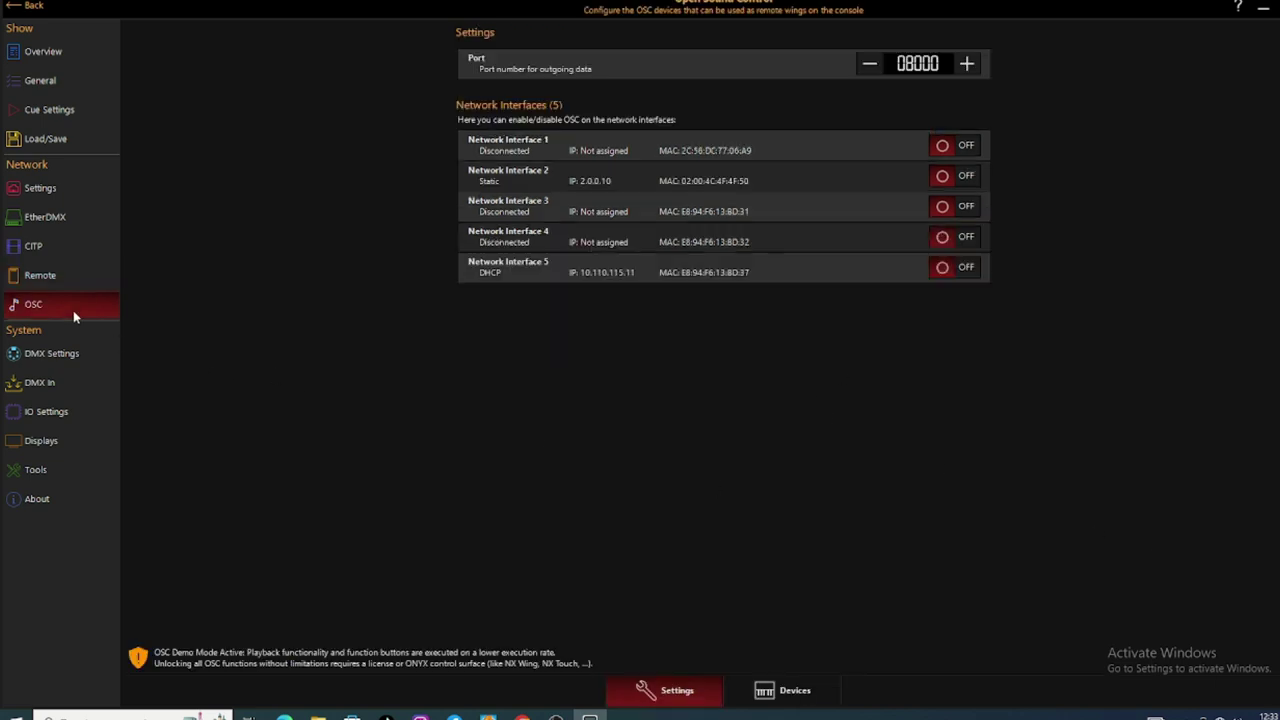
{"action": "left_click", "coordinate": [962, 270]}
{"action": "left_click", "coordinate": [789, 693]}
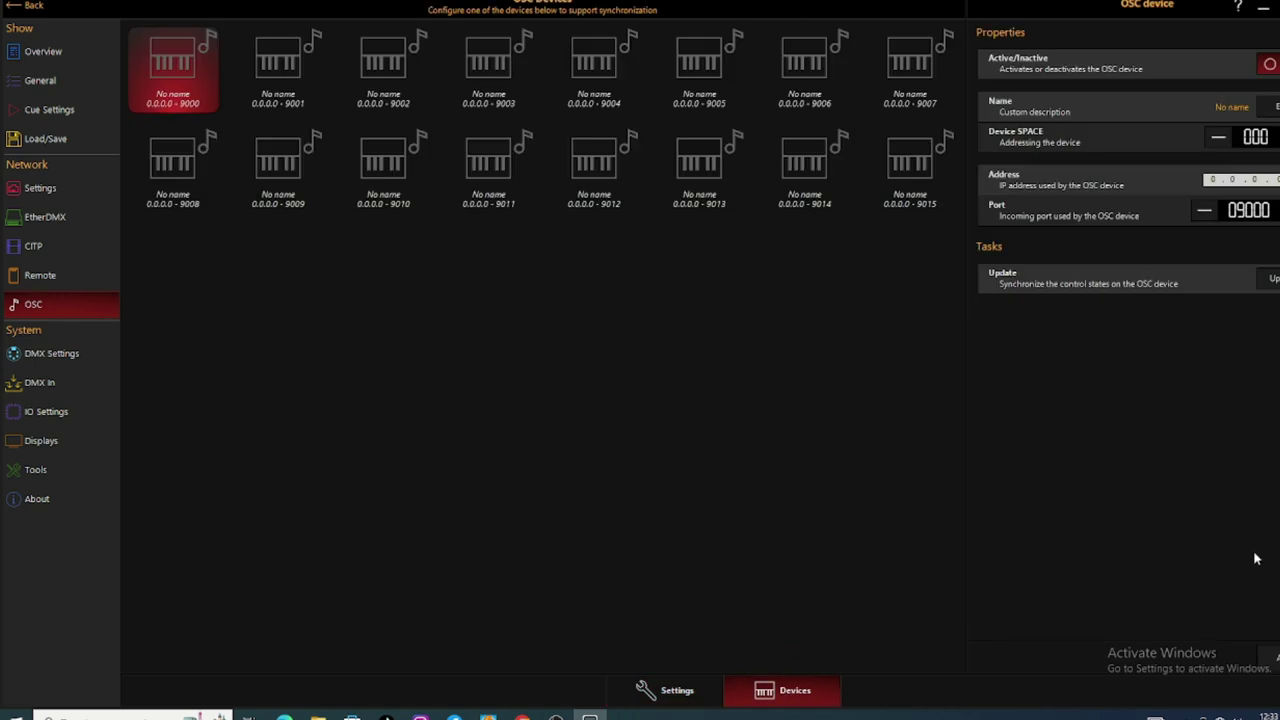
{"action": "left_click", "coordinate": [45, 470]}
{"action": "left_click", "coordinate": [21, 5]}
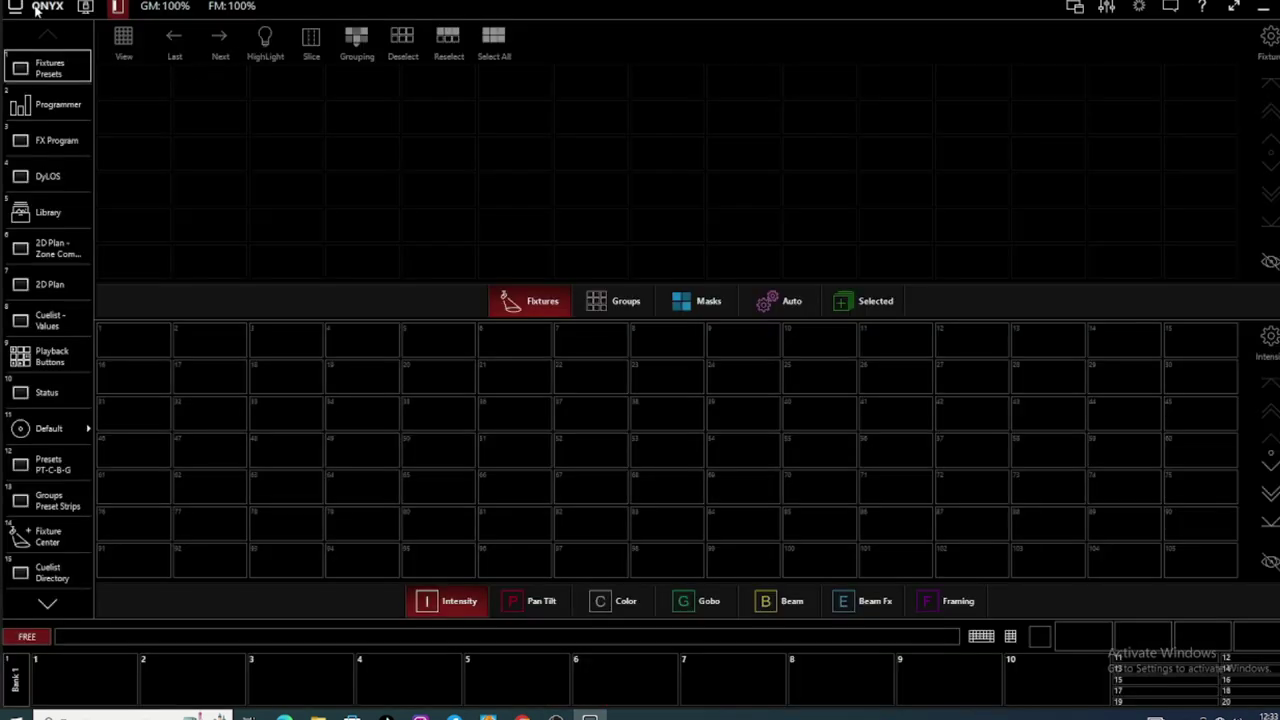
- Start a new fixture in the patch, search the library for "sharpy" and choose the Clay Paky Sharpy in Stnd mode
{"action": "left_click", "coordinate": [38, 12]}
{"action": "left_click", "coordinate": [226, 74]}
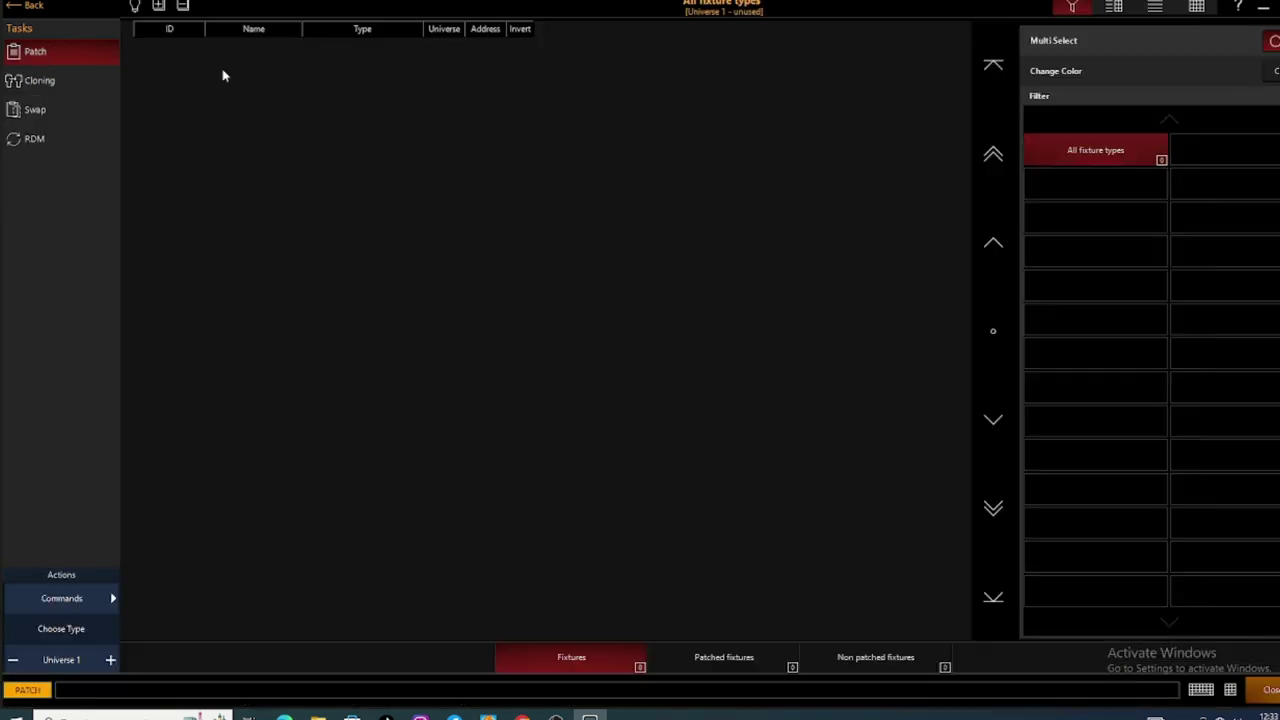
{"action": "left_click", "coordinate": [100, 601]}
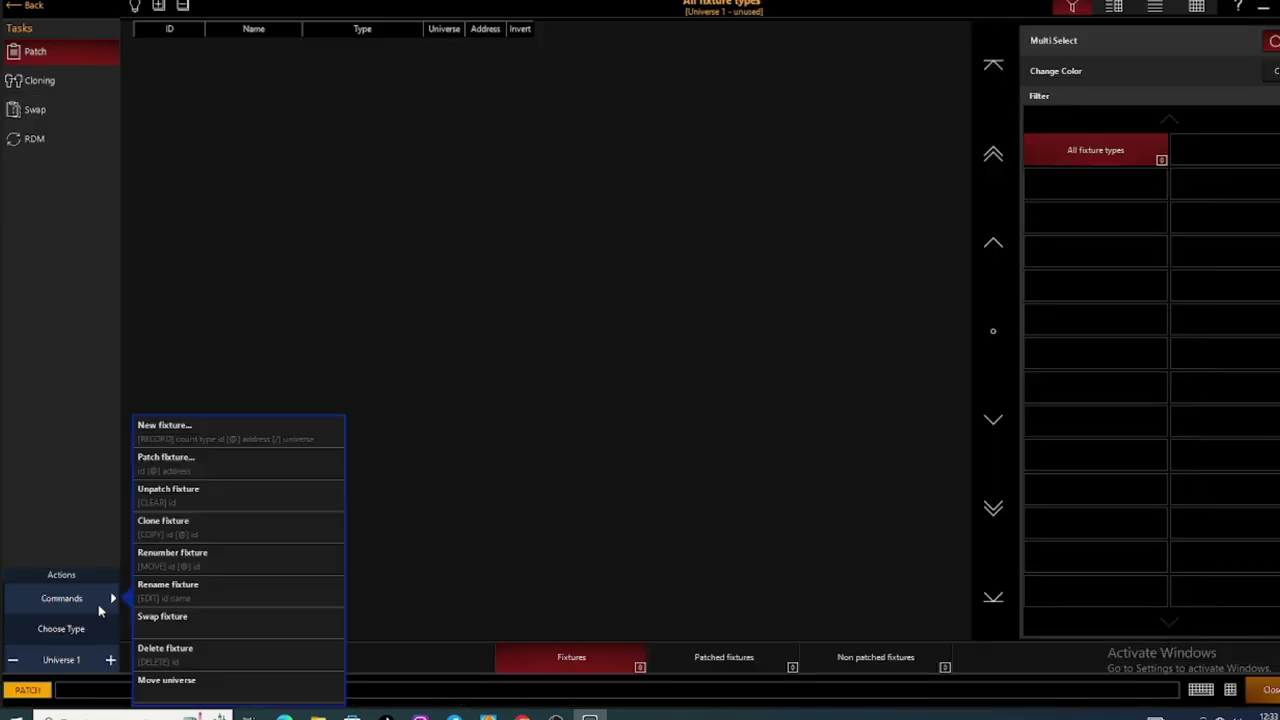
{"action": "left_click", "coordinate": [194, 440]}
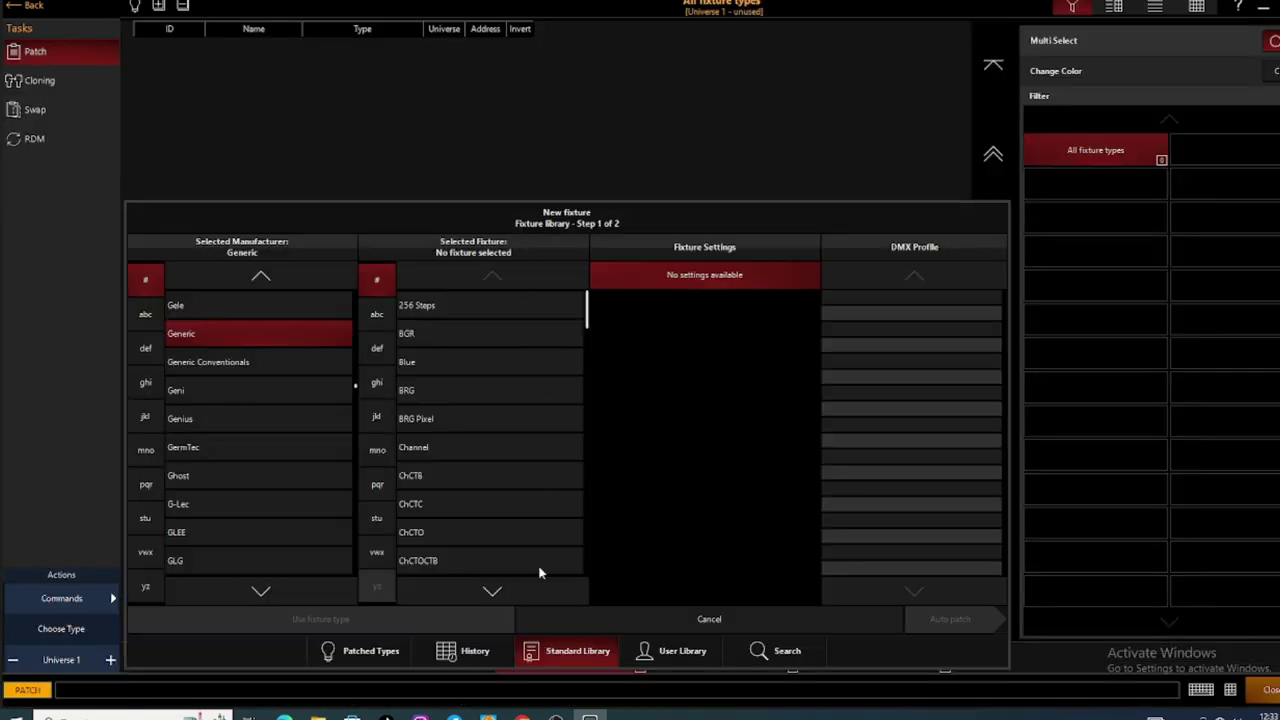
{"action": "left_click", "coordinate": [682, 652]}
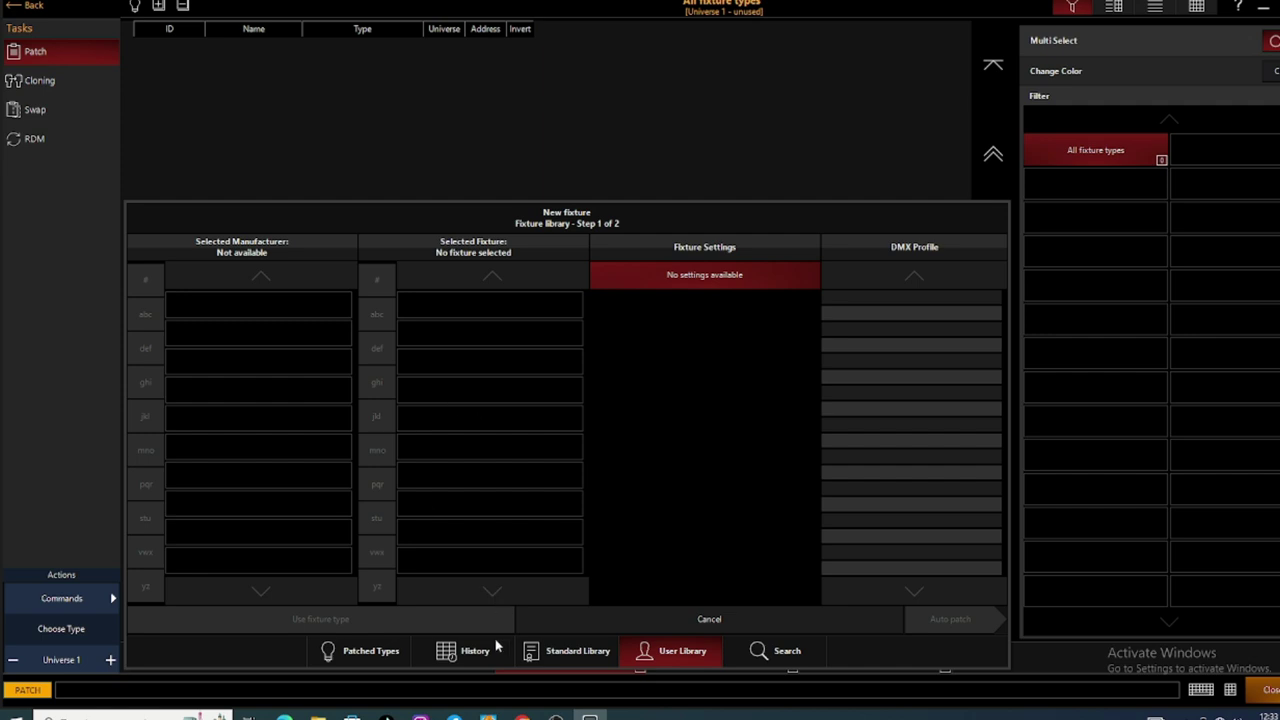
{"action": "left_click", "coordinate": [797, 658]}
{"action": "type", "text": "sharpy"}
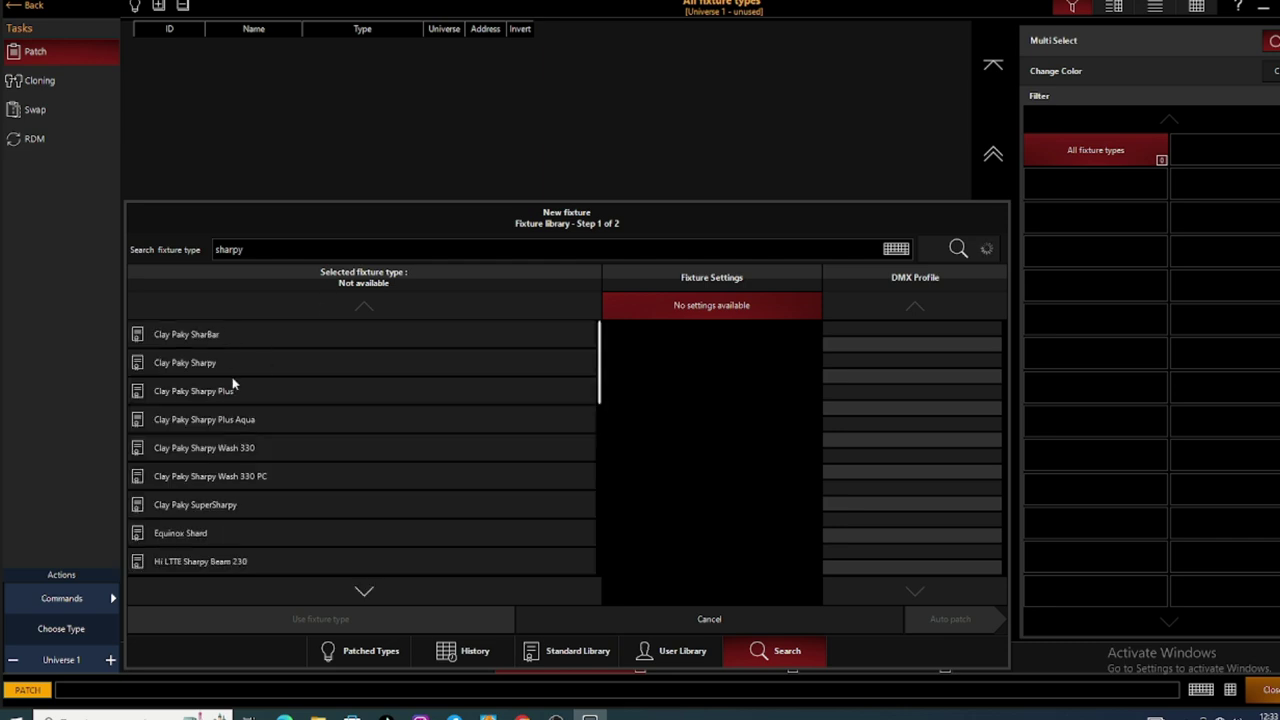
{"action": "left_click", "coordinate": [230, 372]}
{"action": "left_click", "coordinate": [697, 337]}
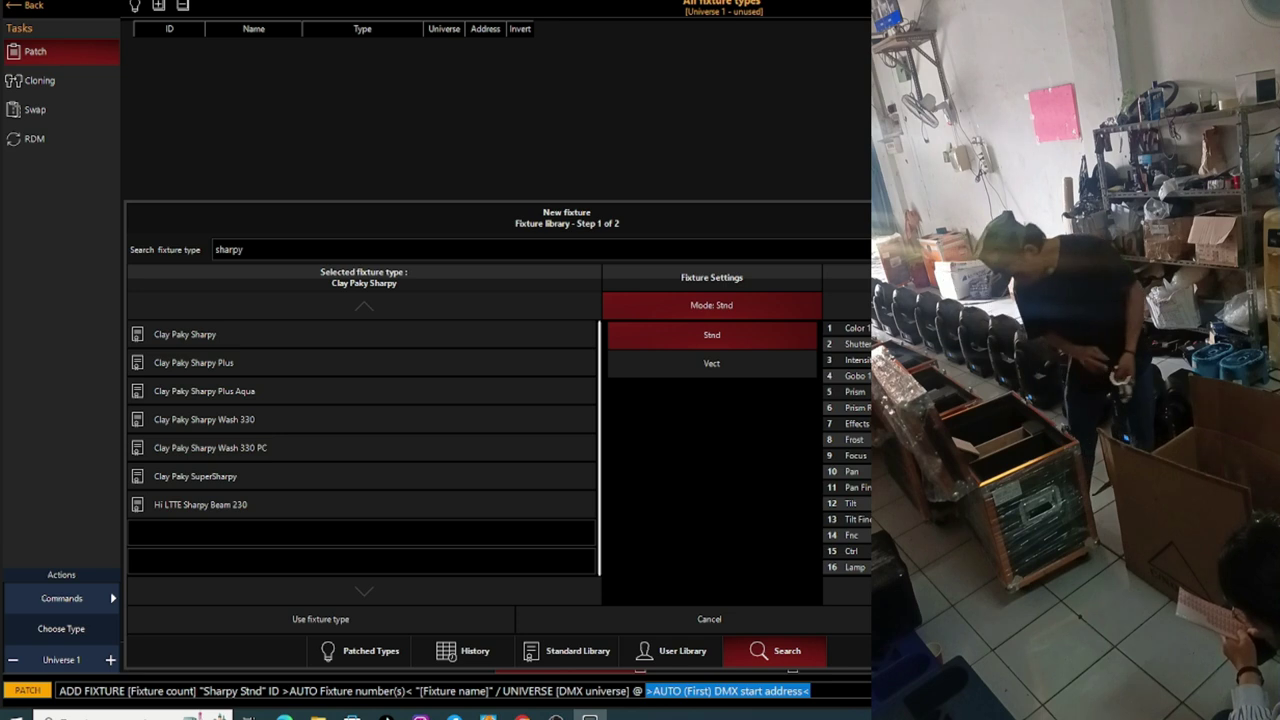
{"action": "key", "text": "Return"}
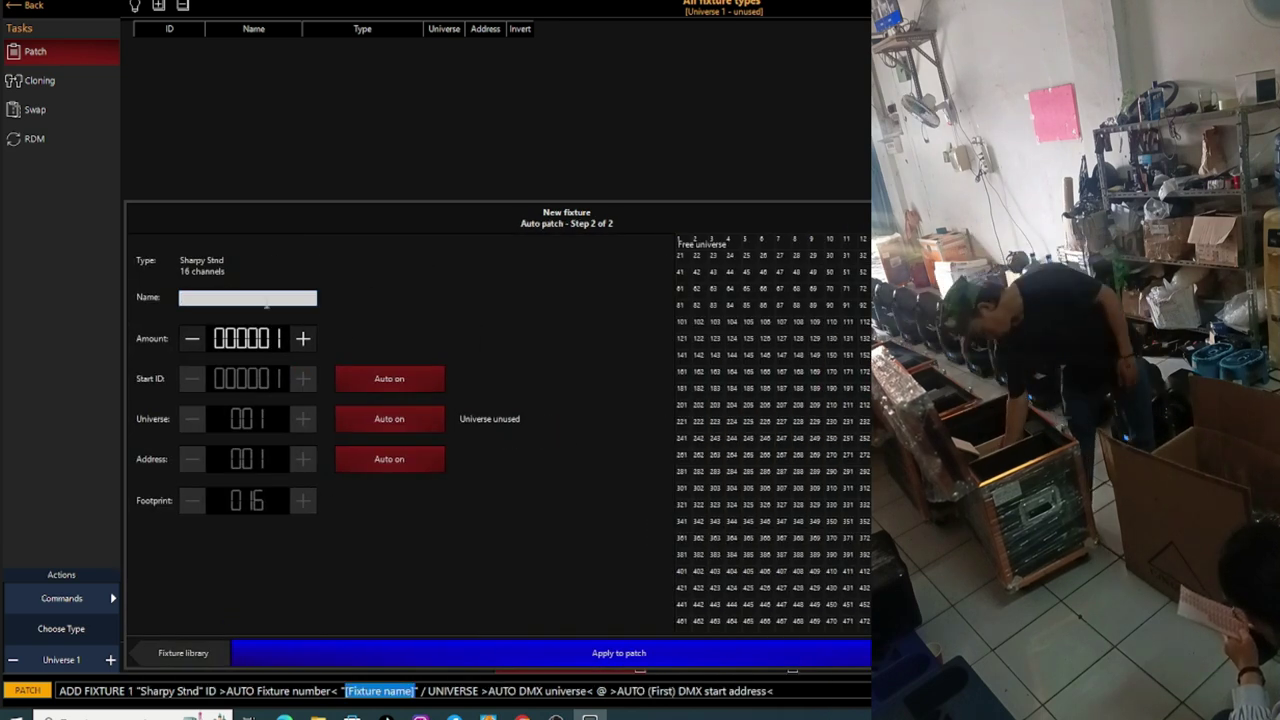
- Name the new fixtures Beam Test and set the amount to 13
{"action": "type", "text": "lee"}
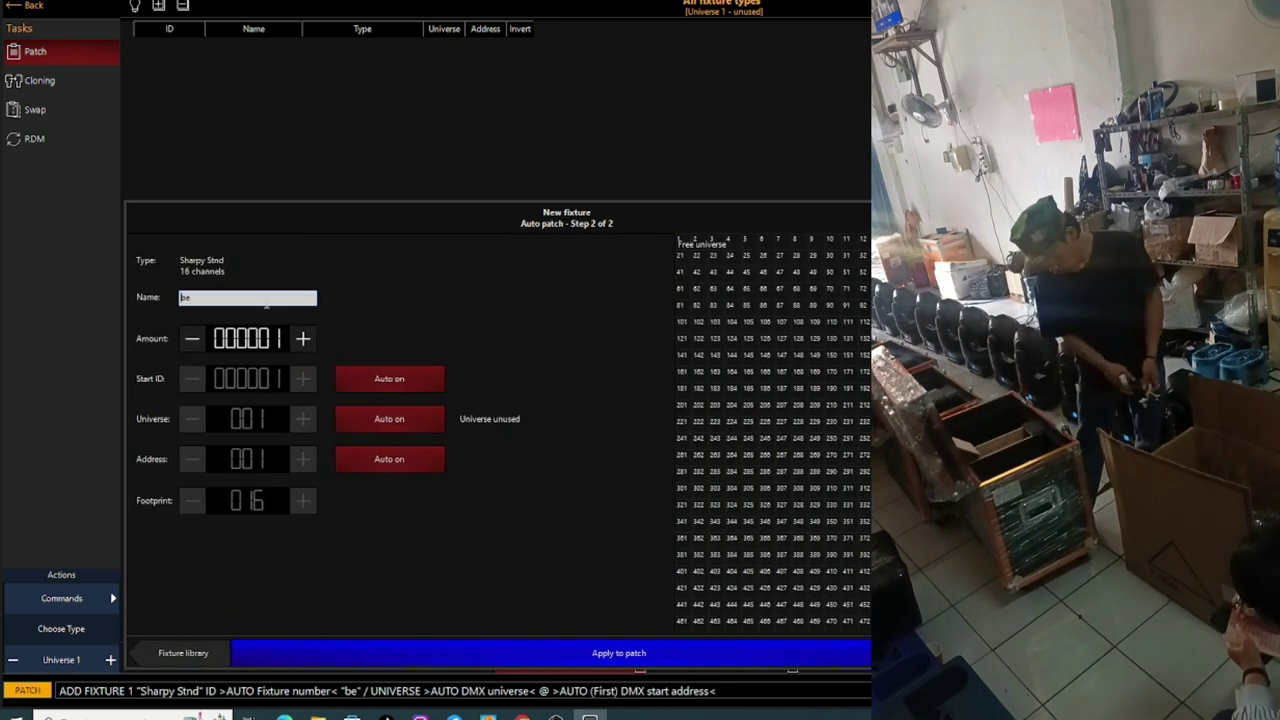
{"action": "type", "text": "Bea"}
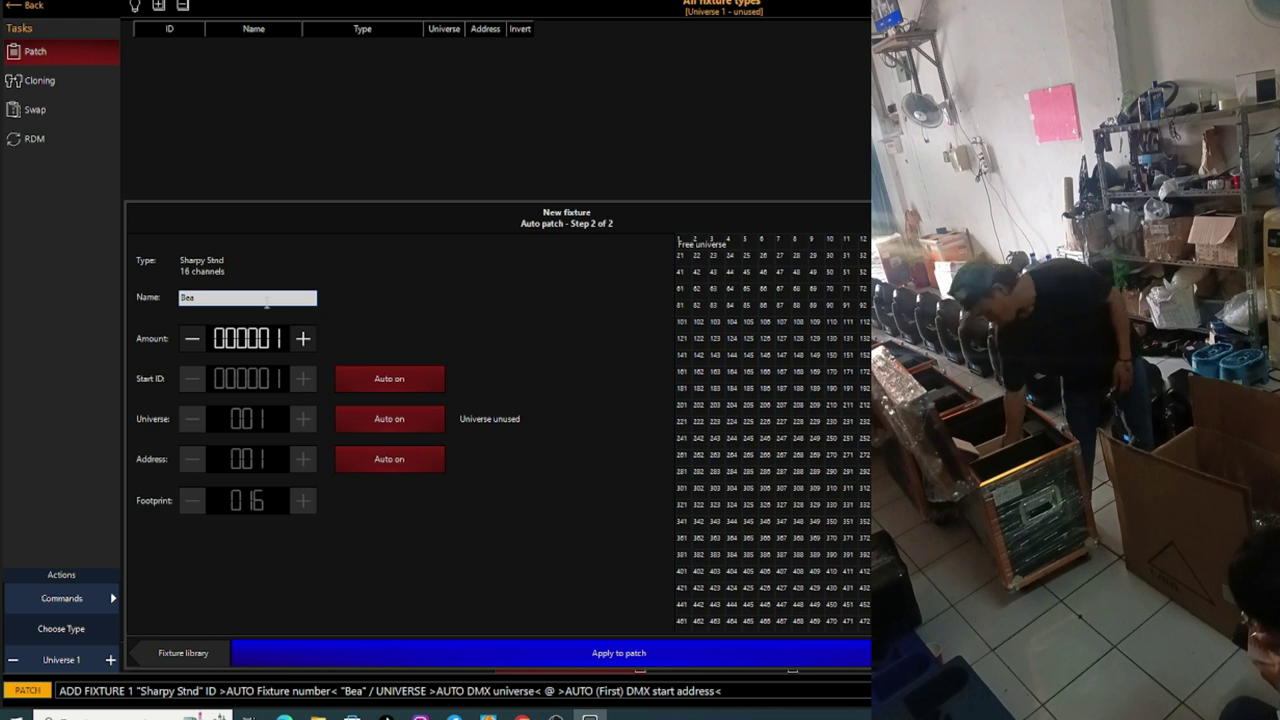
{"action": "type", "text": "m Test"}
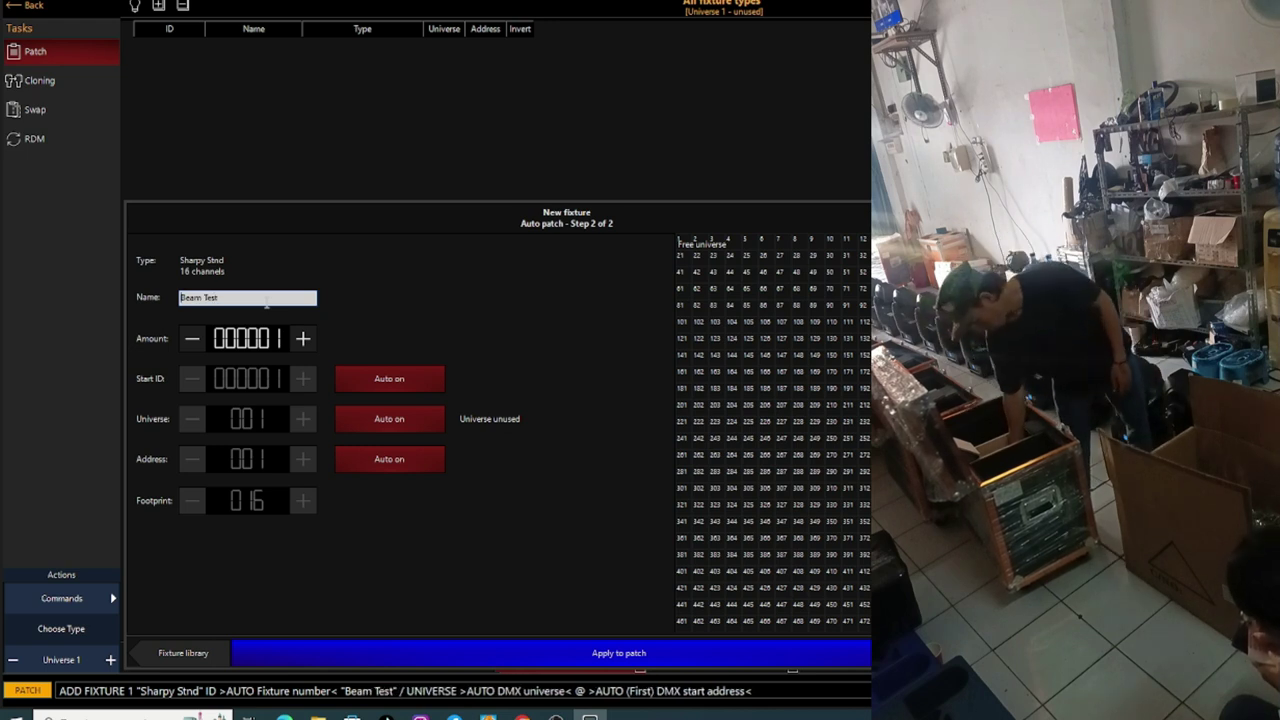
{"action": "left_click", "coordinate": [275, 338]}
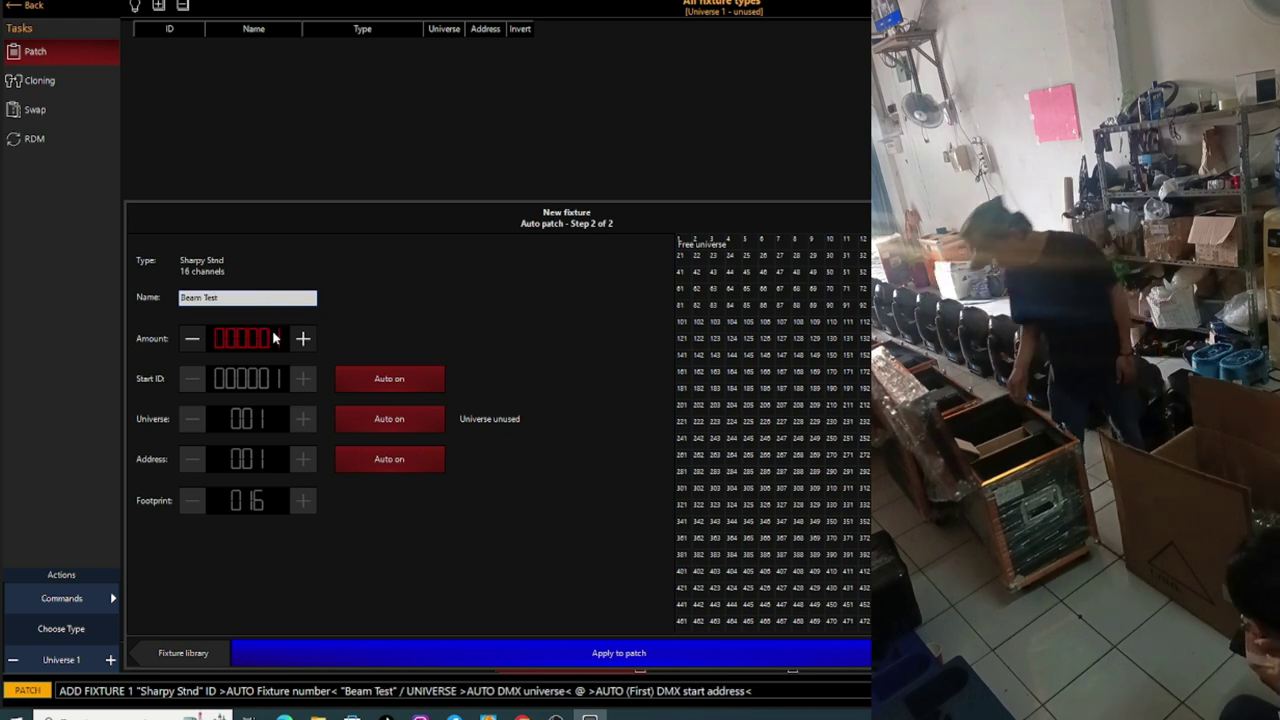
{"action": "type", "text": "3"}
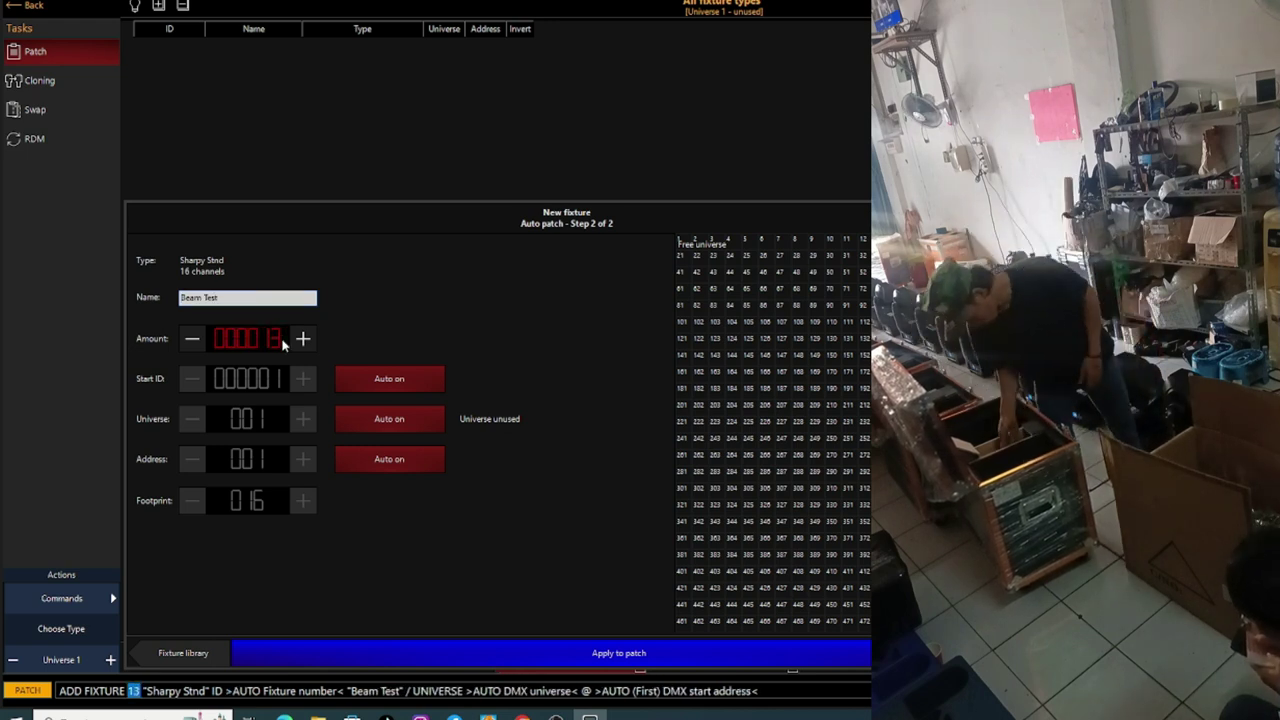
- Turn off automatic numbering for start ID, universe and address, keep each at 1, apply the patch and leave patching
{"action": "left_click", "coordinate": [400, 382]}
{"action": "left_click", "coordinate": [400, 419]}
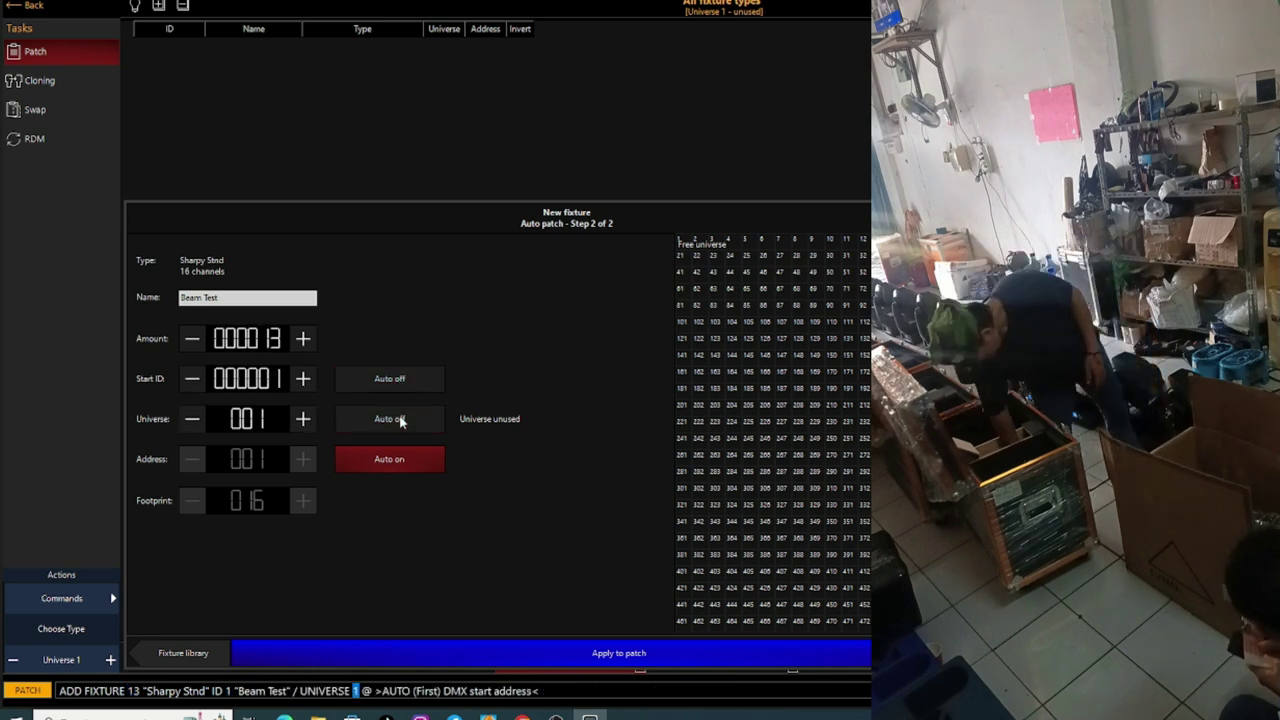
{"action": "left_click", "coordinate": [424, 465]}
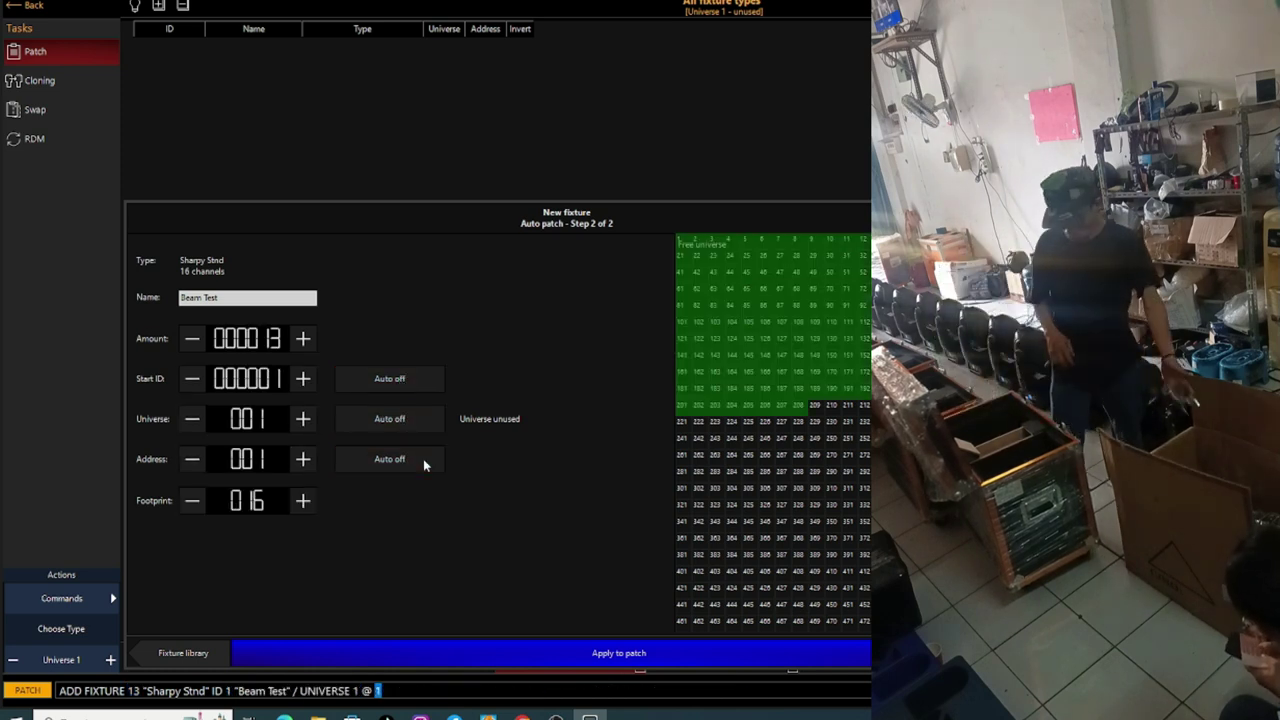
{"action": "left_click", "coordinate": [697, 652]}
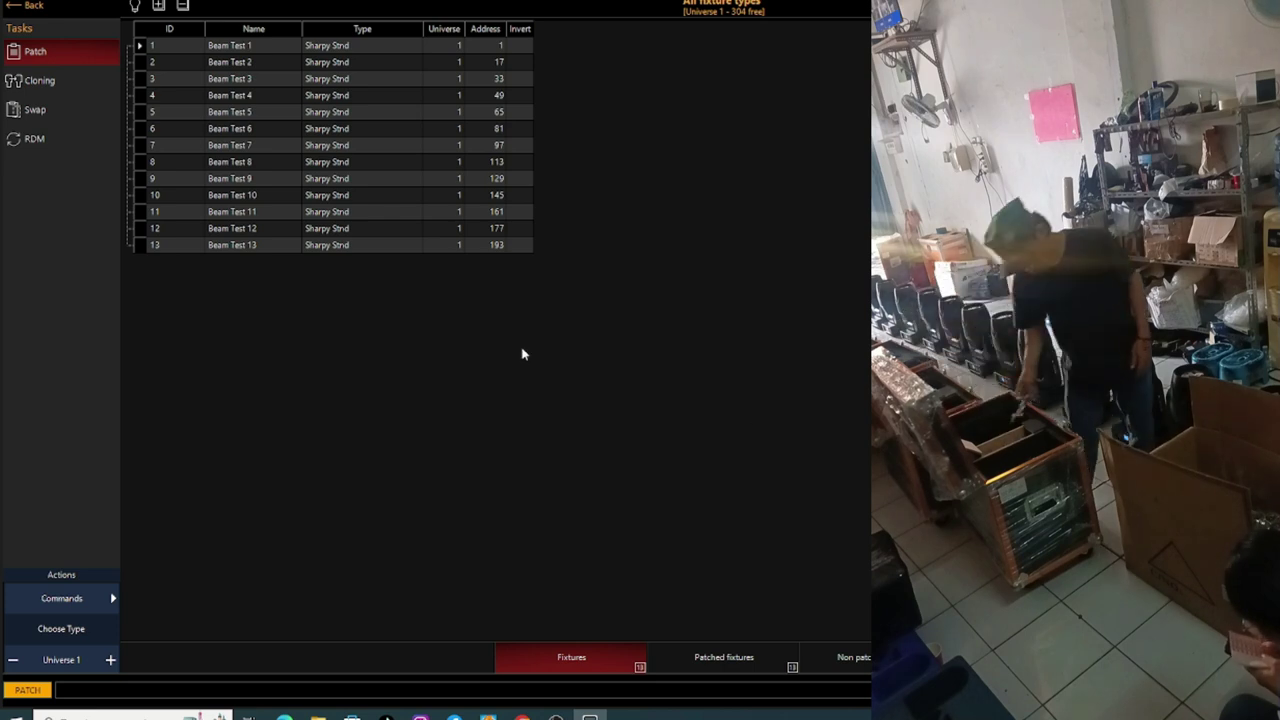
{"action": "left_click", "coordinate": [31, 8]}
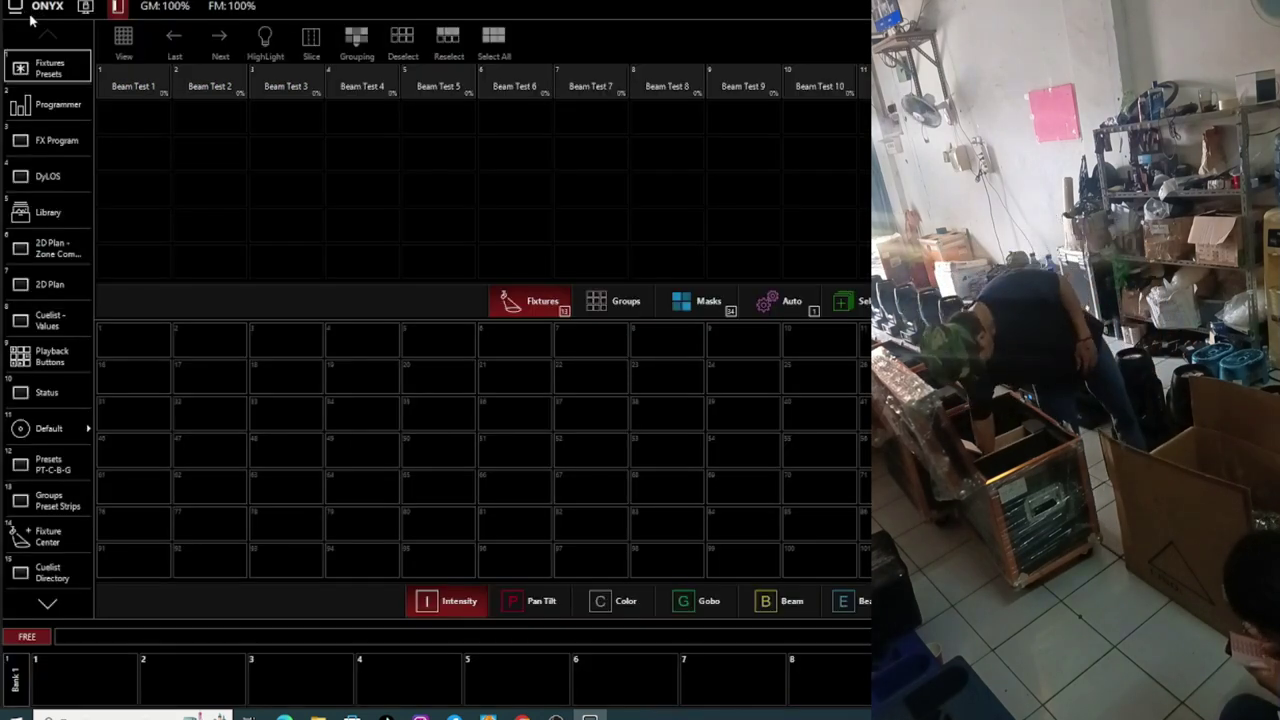
- Select fixtures Beam Test 1 through 13 and set their intensity output to full
{"action": "left_click", "coordinate": [138, 88]}
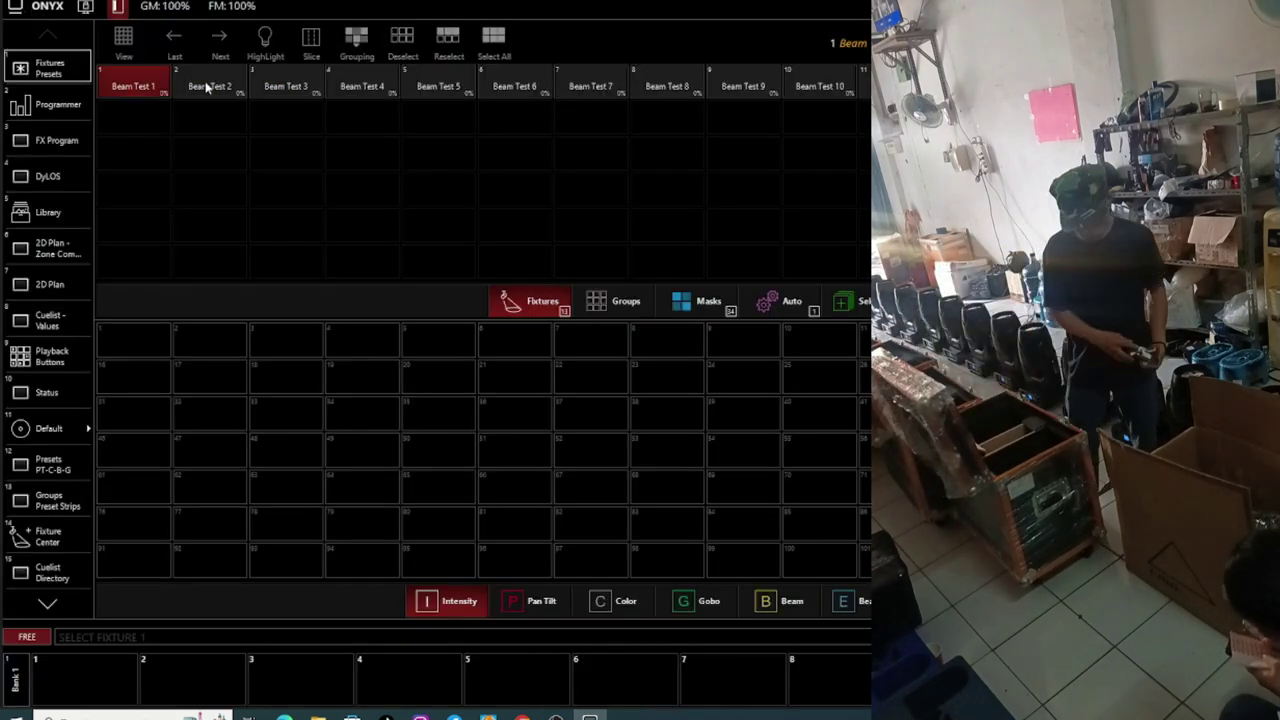
{"action": "left_click", "coordinate": [208, 88]}
{"action": "left_click", "coordinate": [286, 88]}
{"action": "left_click", "coordinate": [362, 88]}
{"action": "left_click", "coordinate": [440, 88]}
{"action": "left_click", "coordinate": [516, 88]}
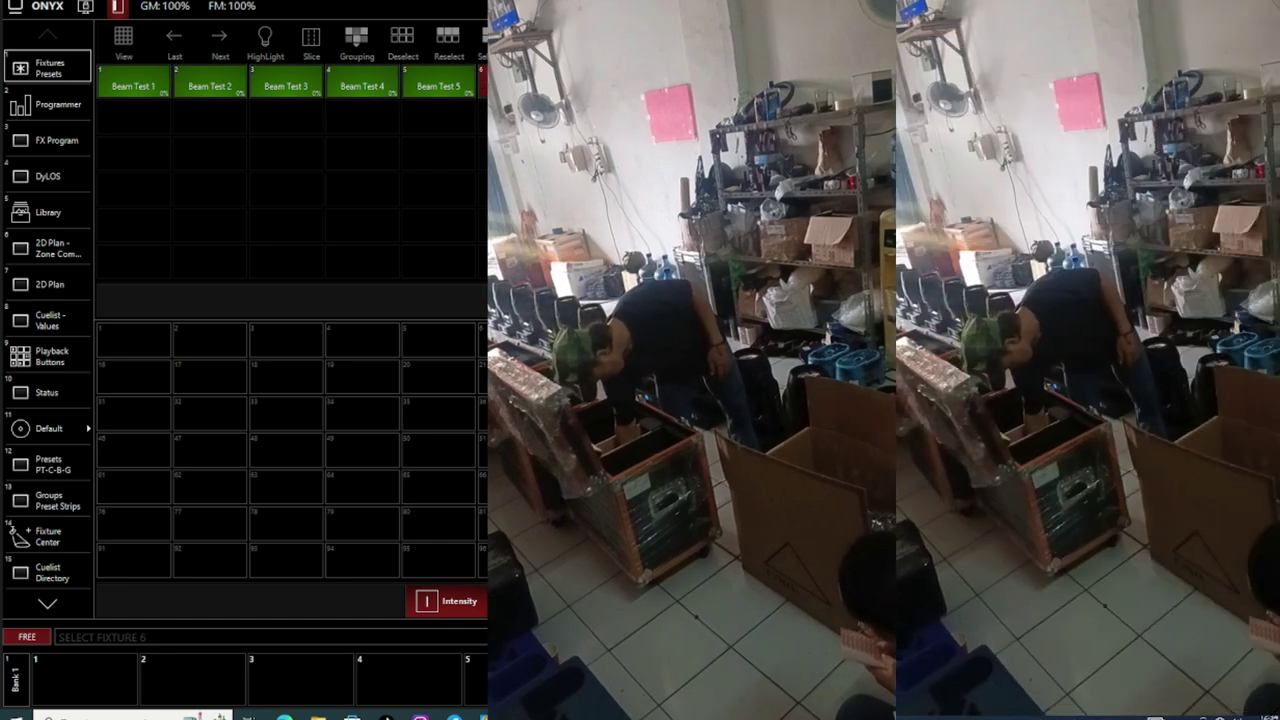
{"action": "left_click", "coordinate": [592, 88]}
{"action": "left_click", "coordinate": [688, 88]}
{"action": "left_click", "coordinate": [750, 88]}
{"action": "left_click", "coordinate": [825, 88]}
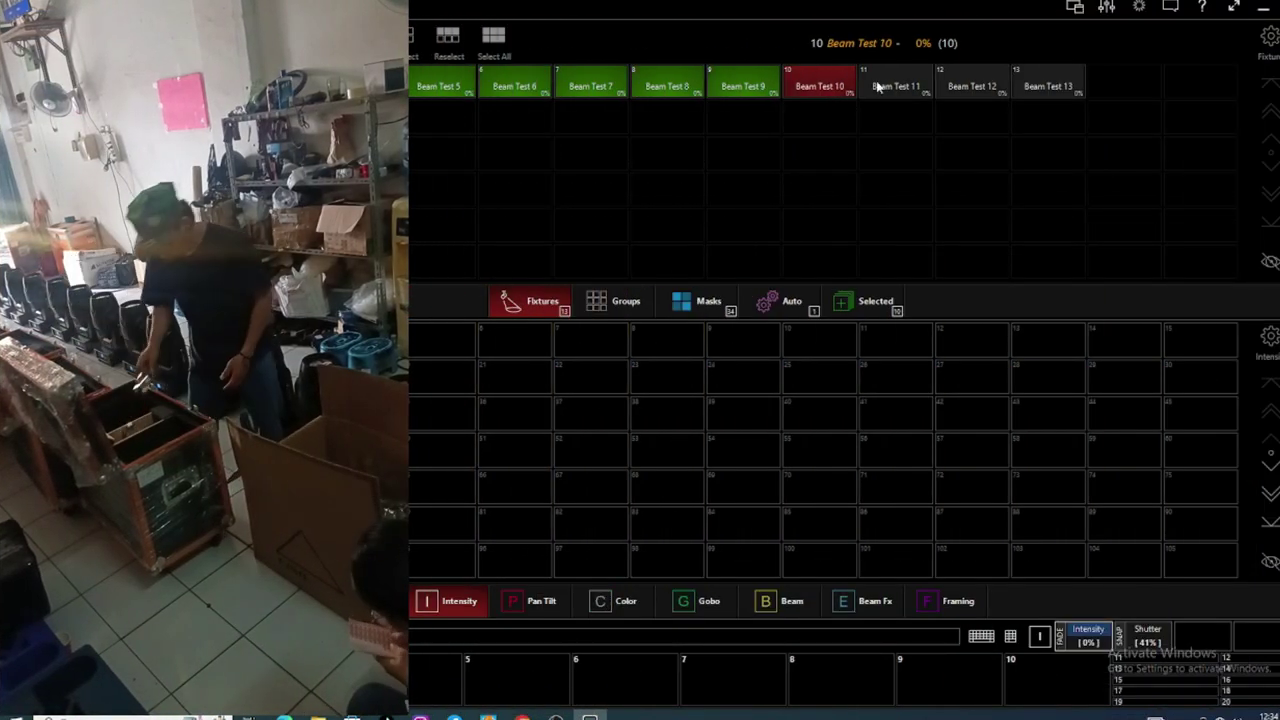
{"action": "left_click", "coordinate": [900, 88]}
{"action": "left_click", "coordinate": [975, 88]}
{"action": "left_click", "coordinate": [1065, 88]}
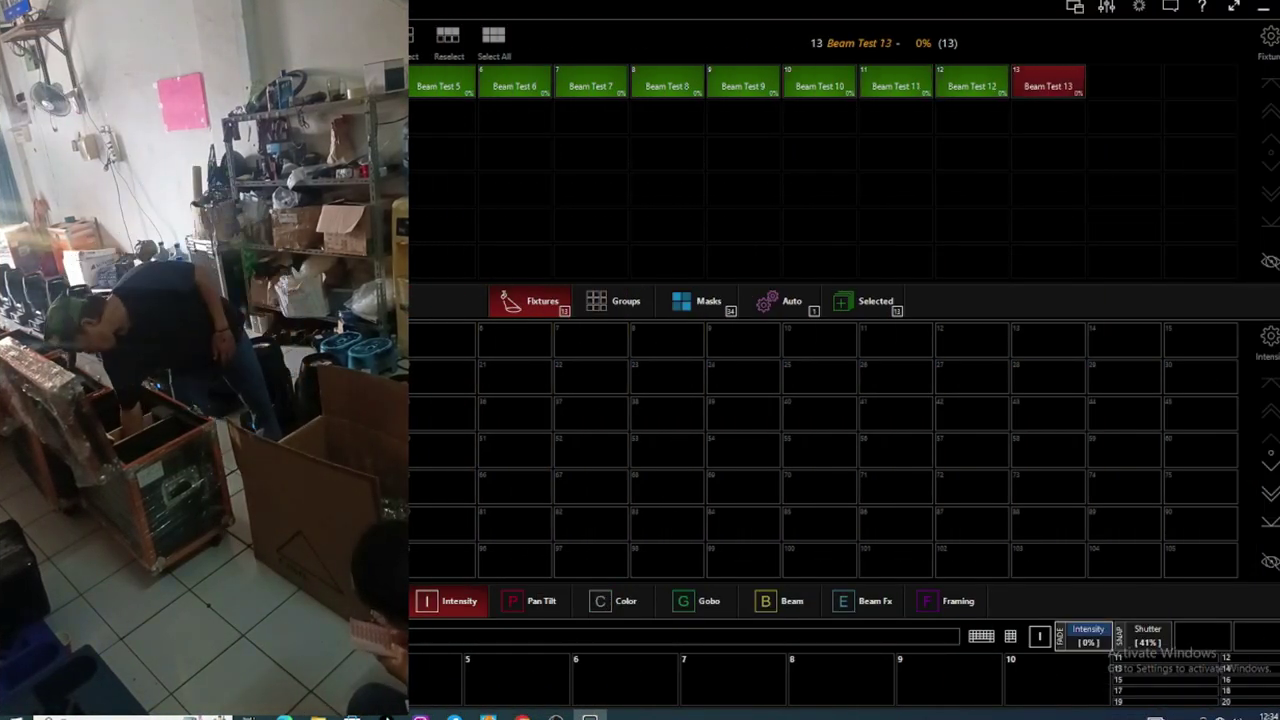
{"action": "key", "text": "i"}
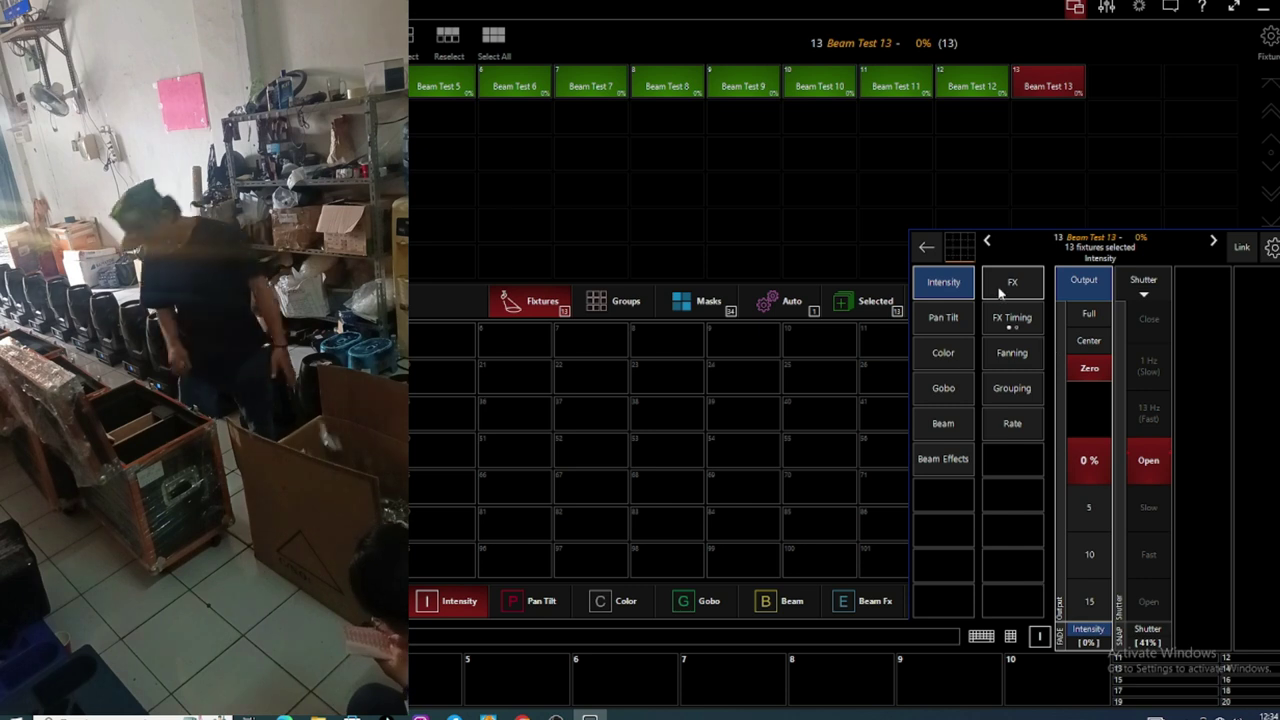
{"action": "left_click", "coordinate": [1090, 313]}
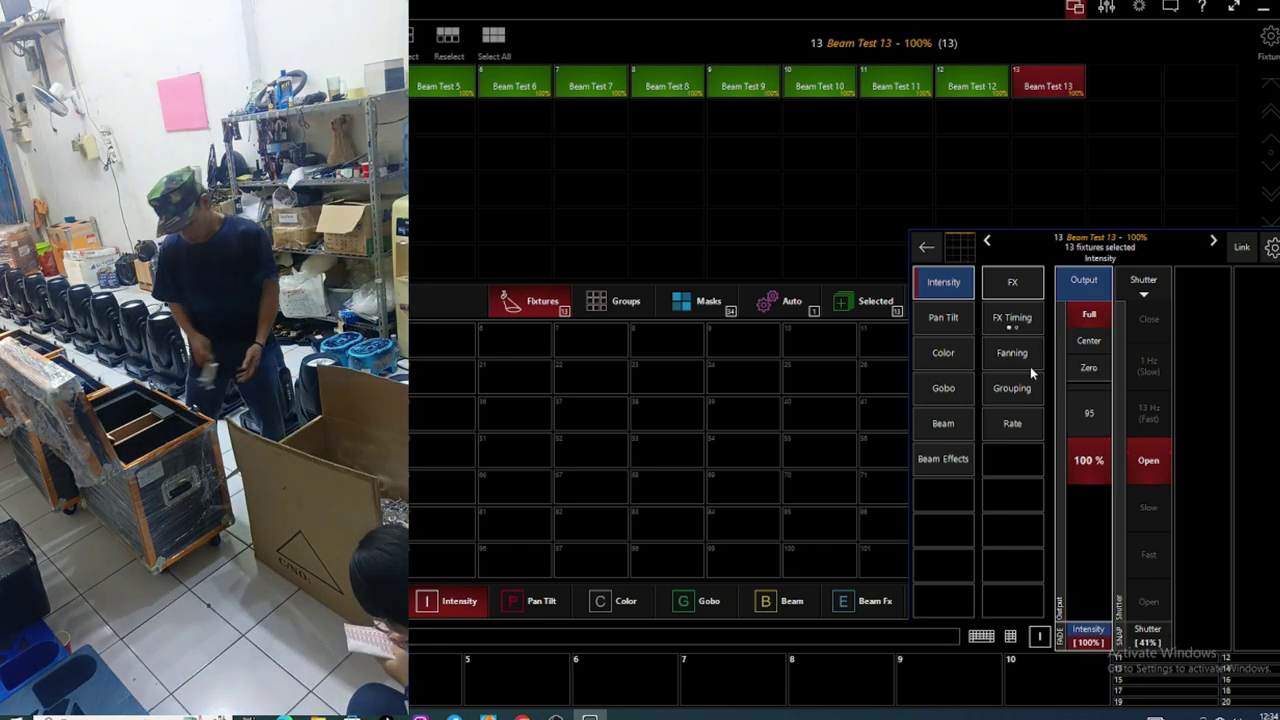
- Review the Pan Tilt, Color, Gobo, Beam and Beam Effects parameters of the selected fixtures
{"action": "left_click", "coordinate": [942, 360]}
{"action": "left_click", "coordinate": [955, 320]}
{"action": "left_click", "coordinate": [953, 358]}
{"action": "left_click", "coordinate": [955, 388]}
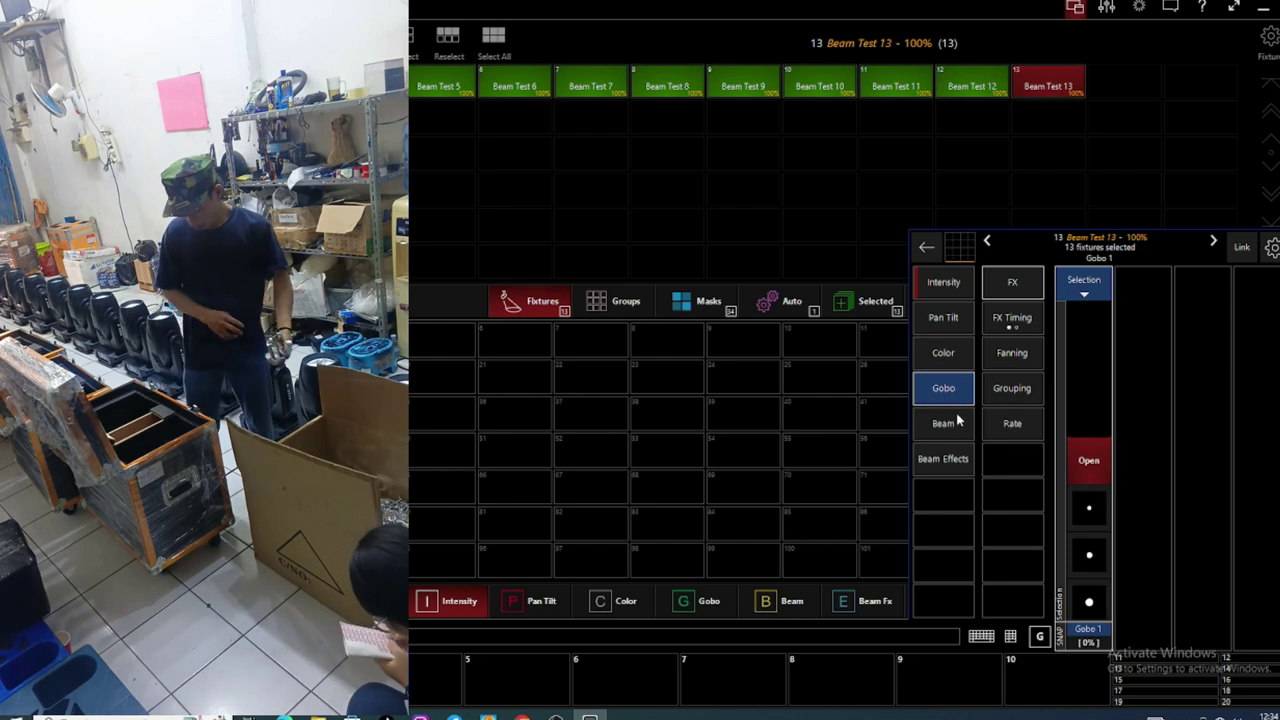
{"action": "left_click", "coordinate": [957, 421]}
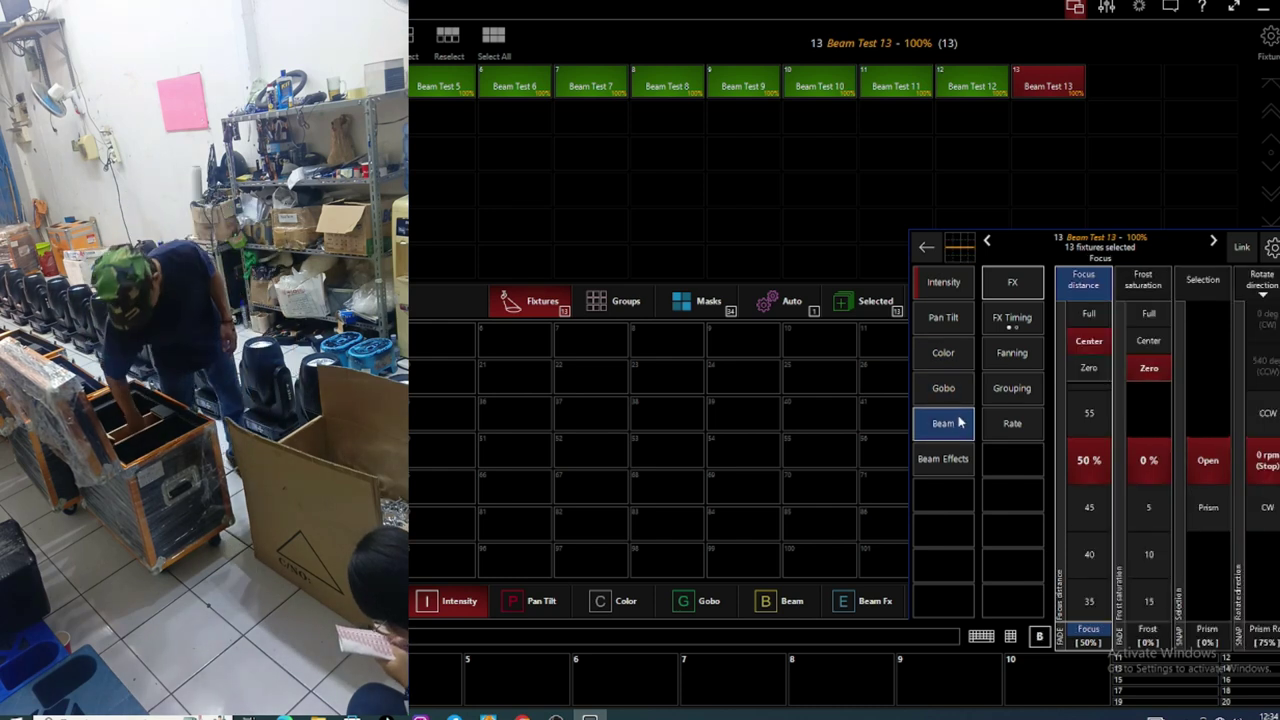
{"action": "left_click", "coordinate": [960, 460]}
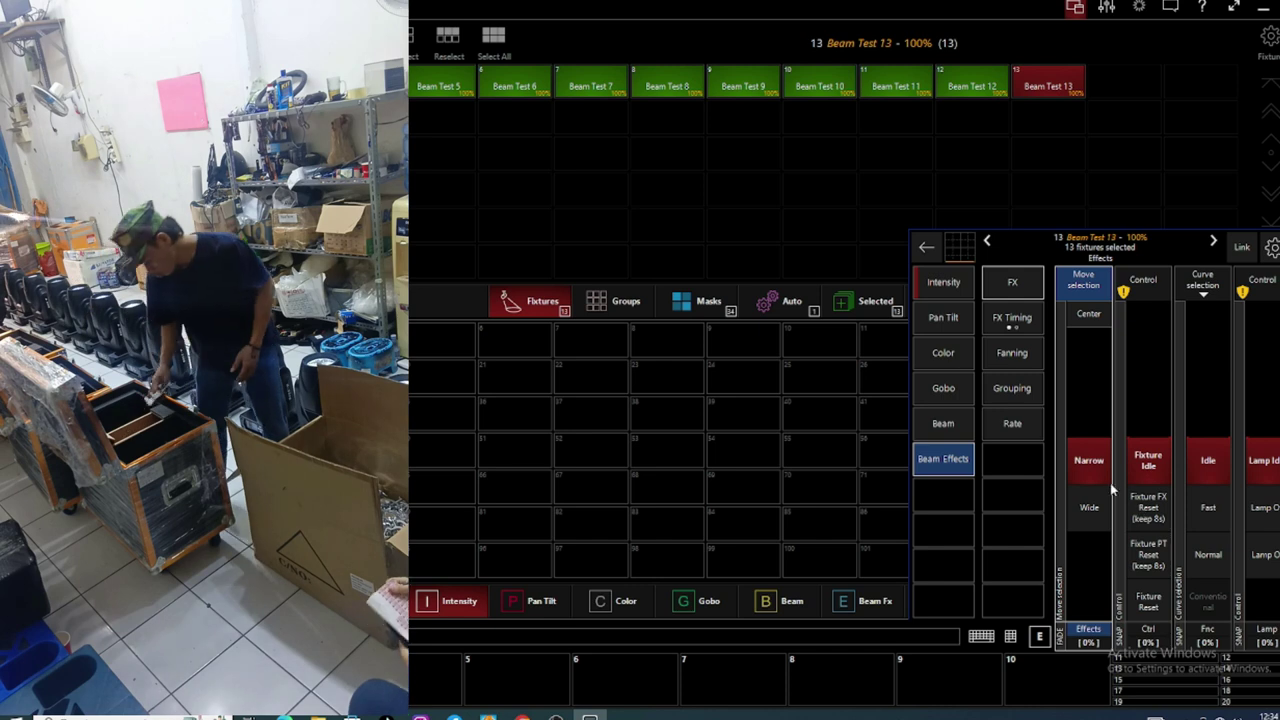
- Test the beam focus distance of the selected fixtures at Full and Zero, and leave it at Center
{"action": "left_click", "coordinate": [960, 426]}
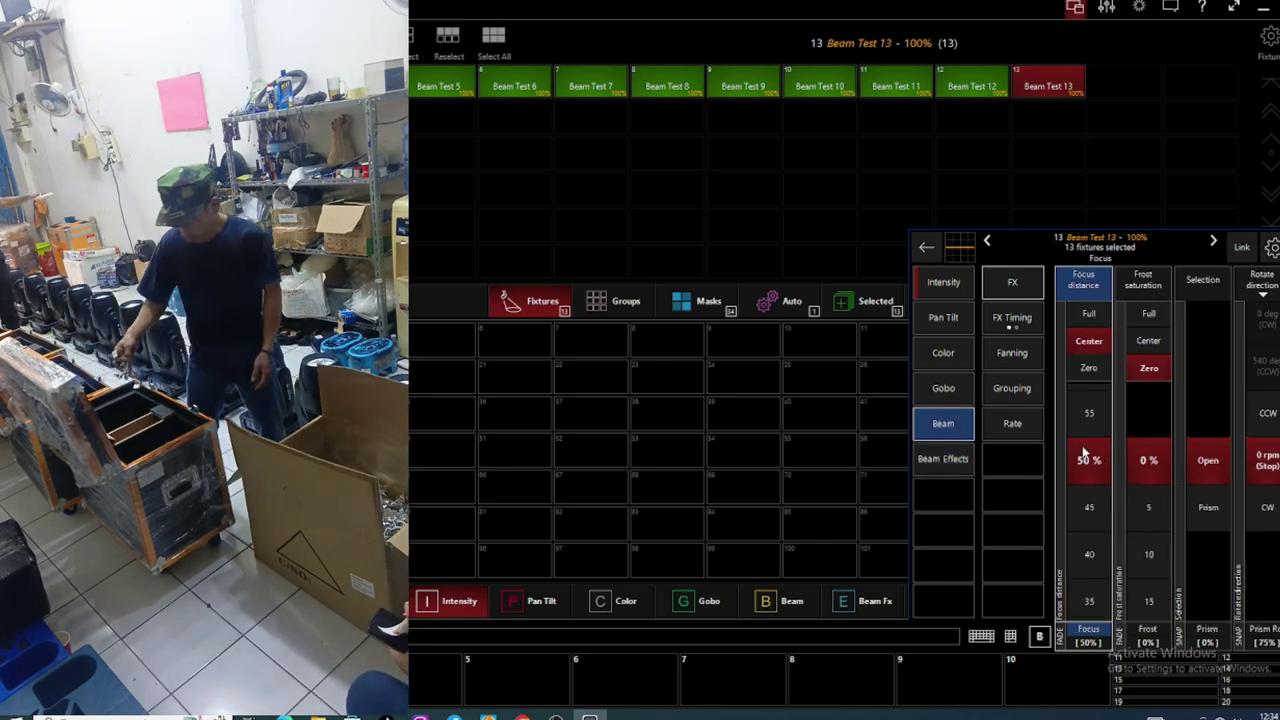
{"action": "left_click", "coordinate": [1087, 316]}
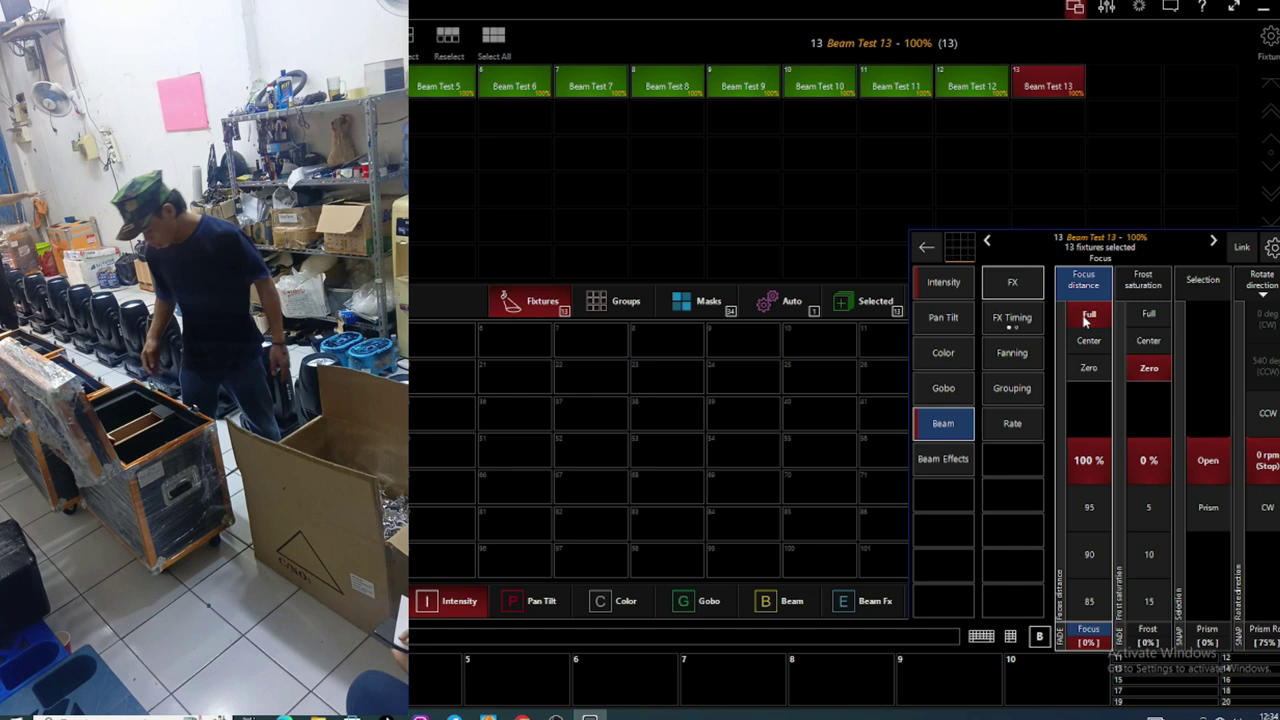
{"action": "left_click", "coordinate": [1089, 369]}
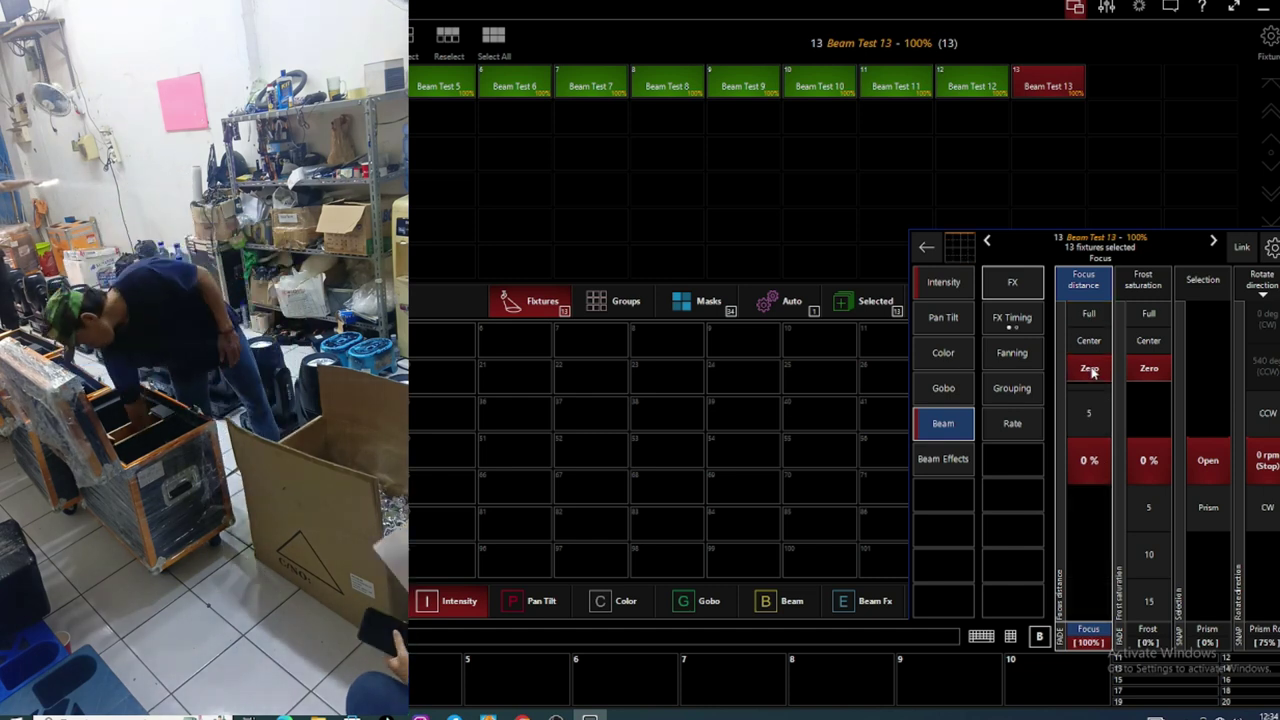
{"action": "left_click", "coordinate": [1088, 315]}
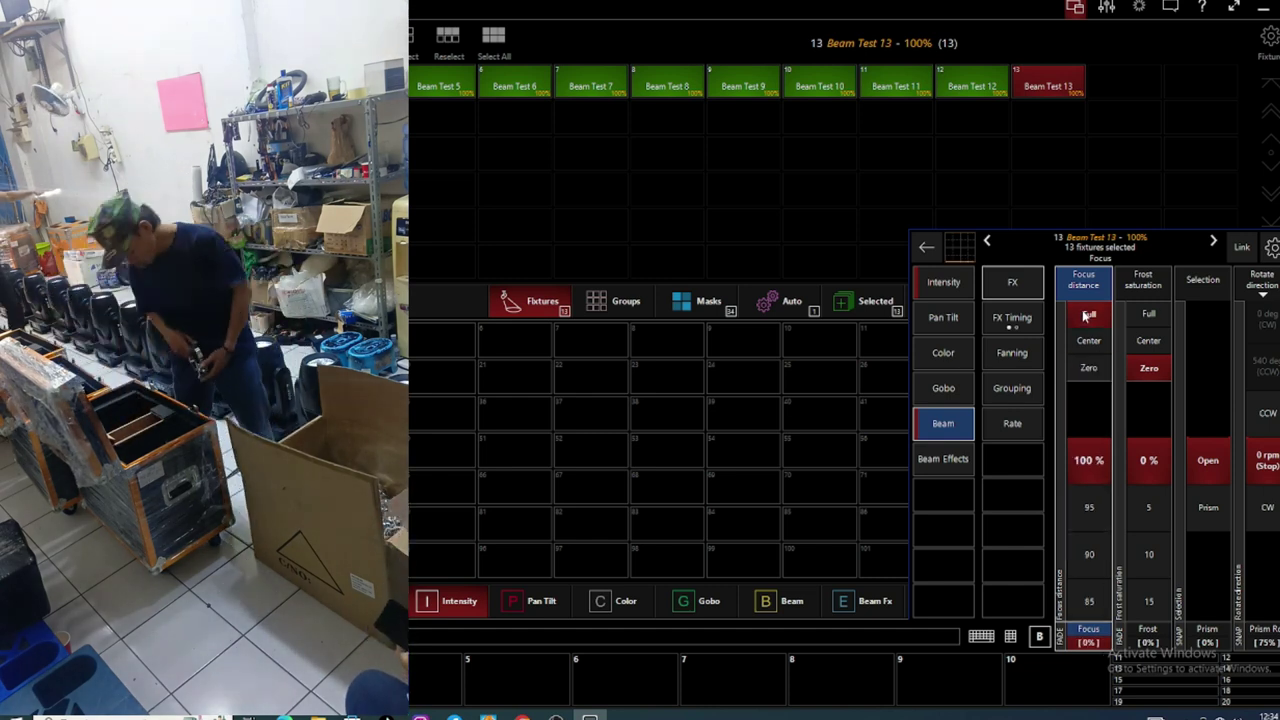
{"action": "left_click", "coordinate": [1091, 369]}
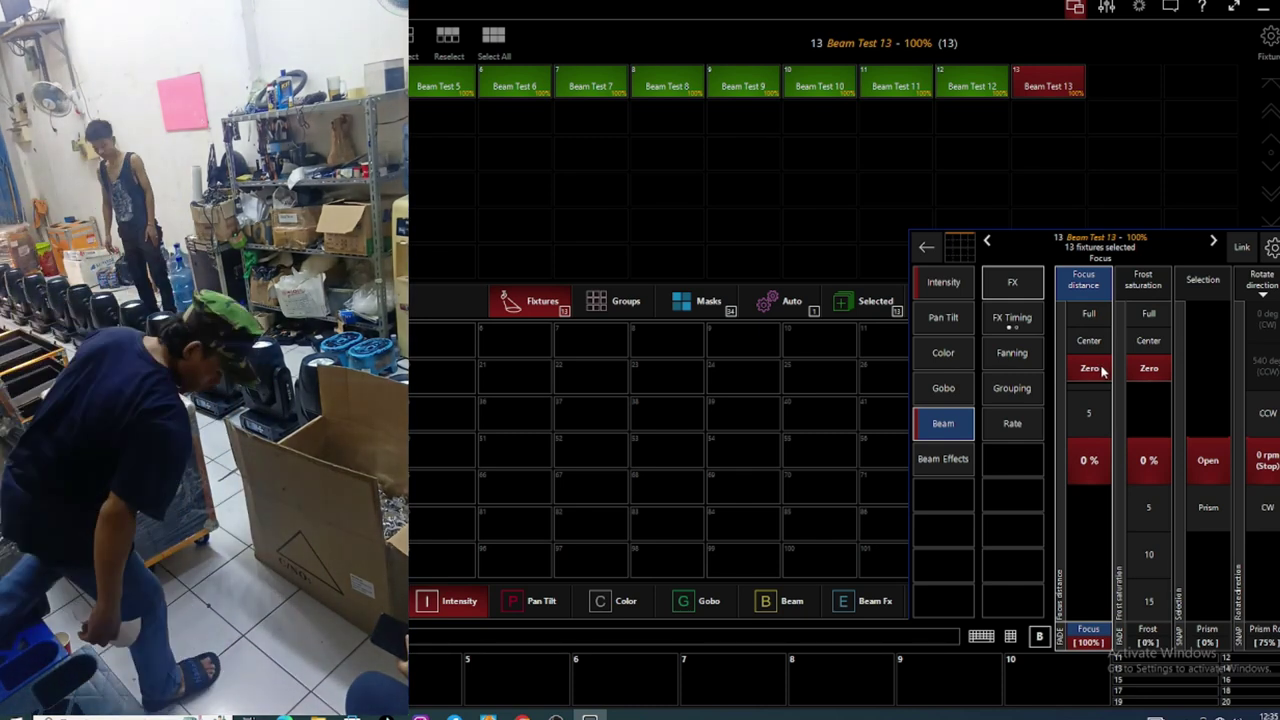
{"action": "left_click", "coordinate": [1099, 345]}
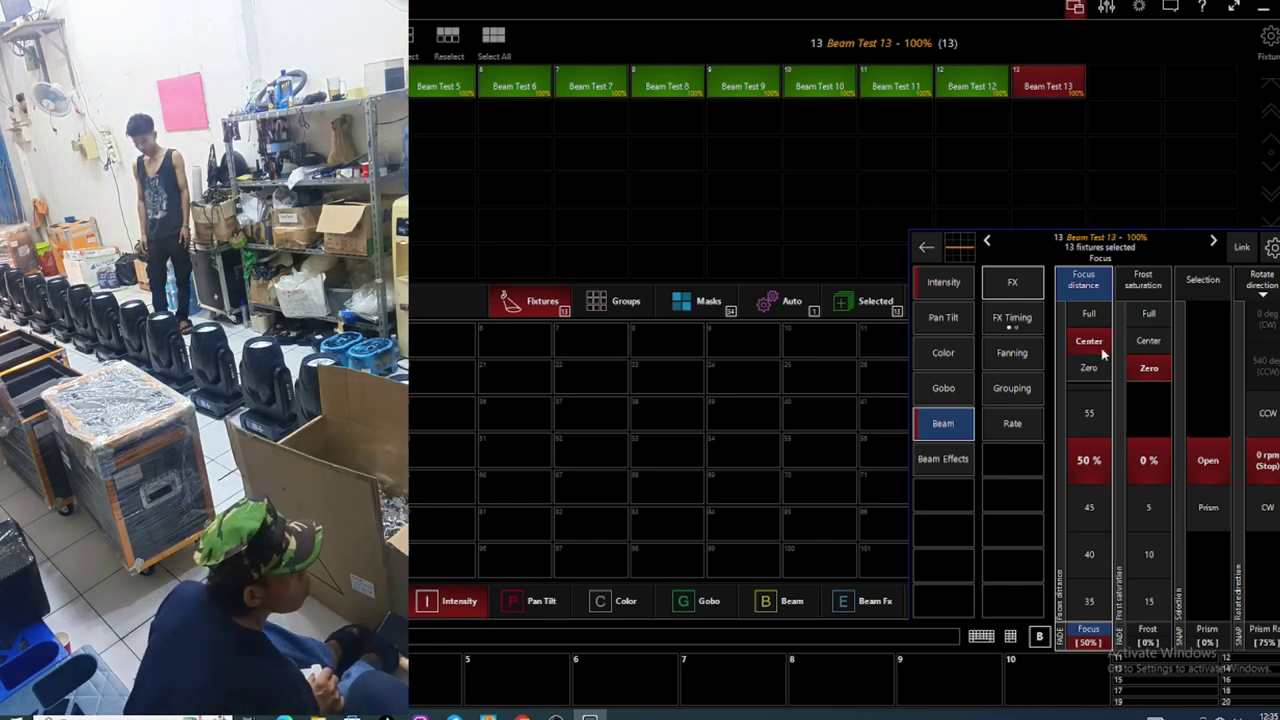
- Set Color 1 of the selected fixtures to Light Green after trying the other colours on the wheel
{"action": "left_click", "coordinate": [950, 322]}
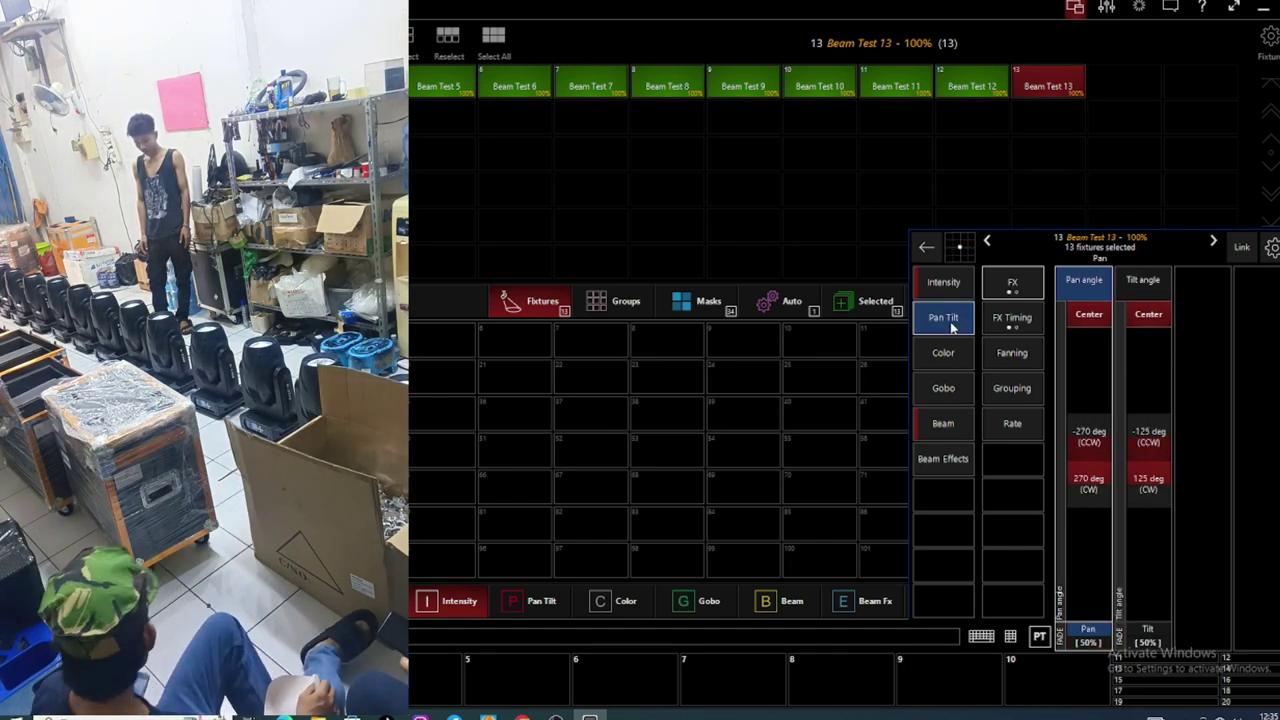
{"action": "left_click", "coordinate": [945, 286]}
{"action": "left_click", "coordinate": [947, 355]}
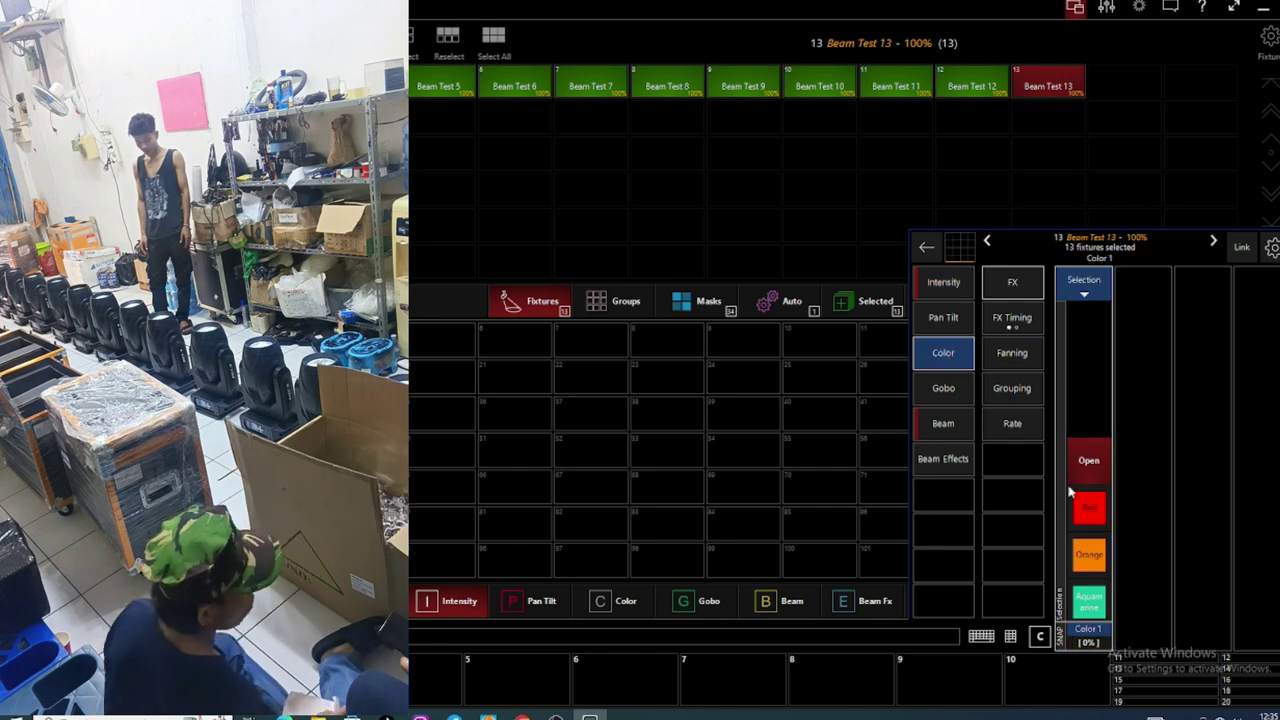
{"action": "left_click", "coordinate": [1092, 508]}
{"action": "scroll", "coordinate": [1090, 520], "scroll_direction": "down", "scroll_amount": 4}
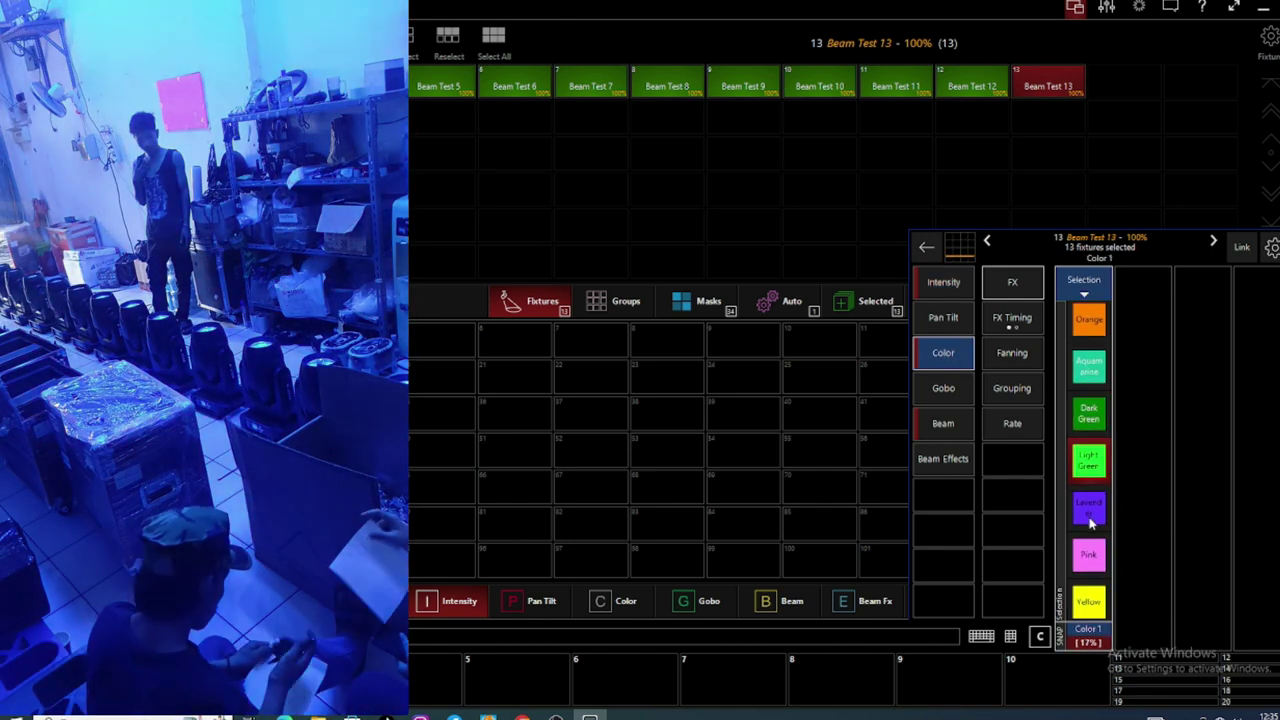
- Run through the Gobo 1 patterns on the selected fixtures and stop at the four-pointed star
{"action": "left_click", "coordinate": [944, 387]}
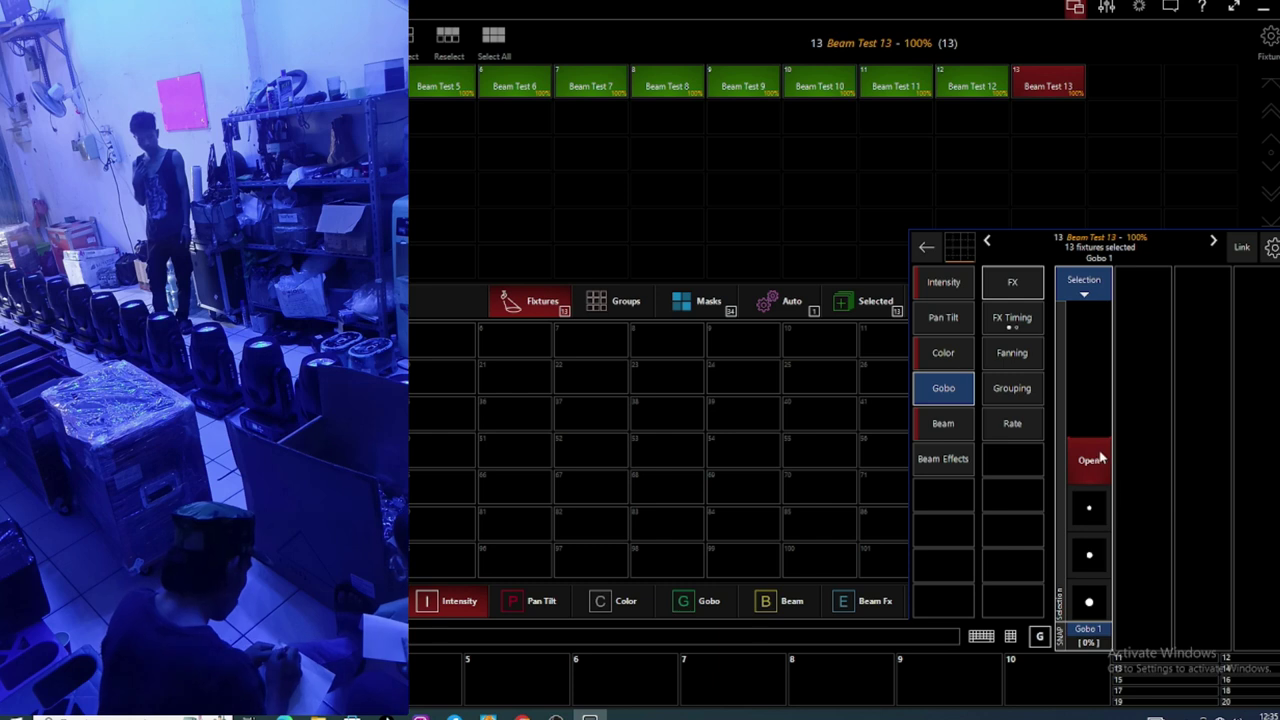
{"action": "scroll", "coordinate": [1091, 503], "scroll_direction": "down", "scroll_amount": 4}
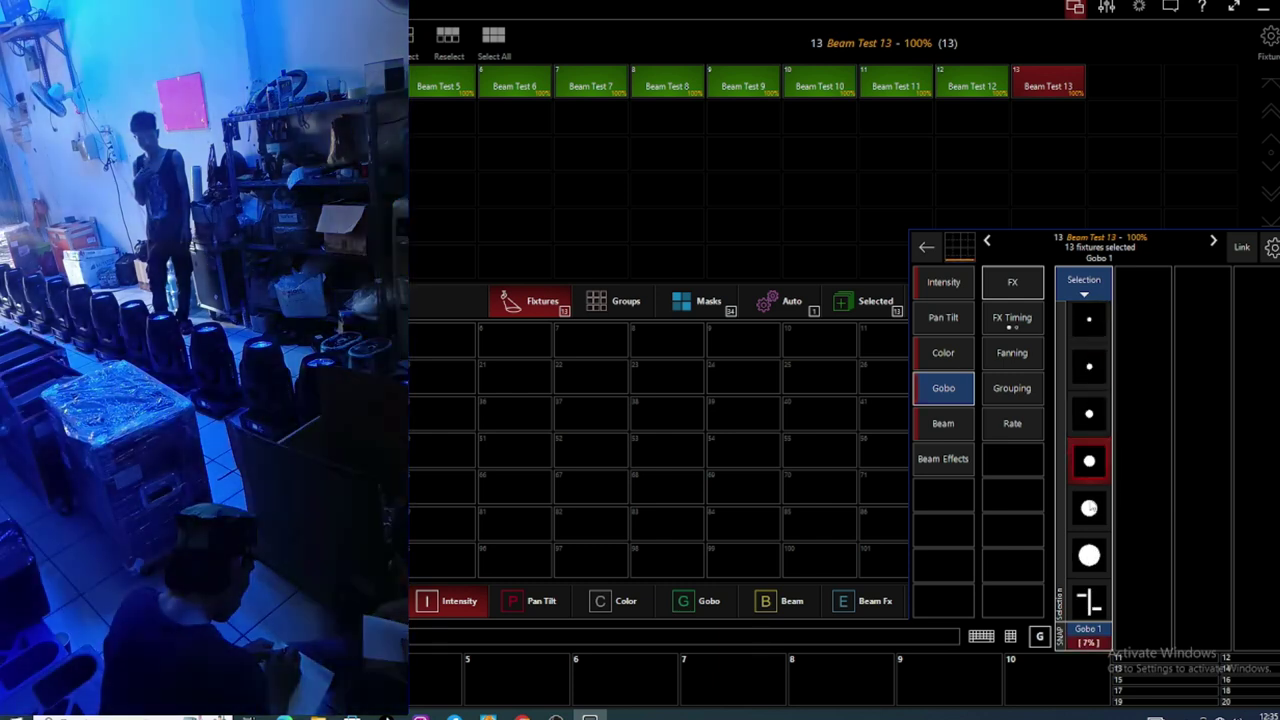
{"action": "scroll", "coordinate": [1091, 503], "scroll_direction": "down", "scroll_amount": 3}
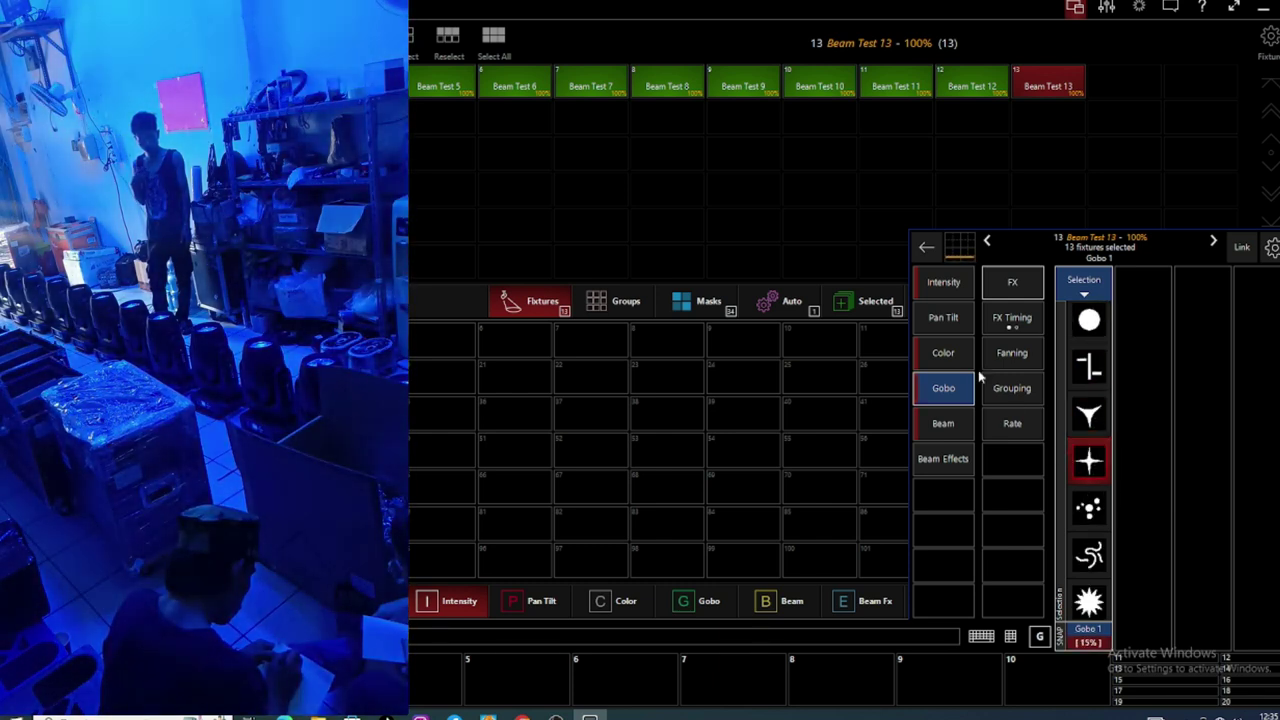